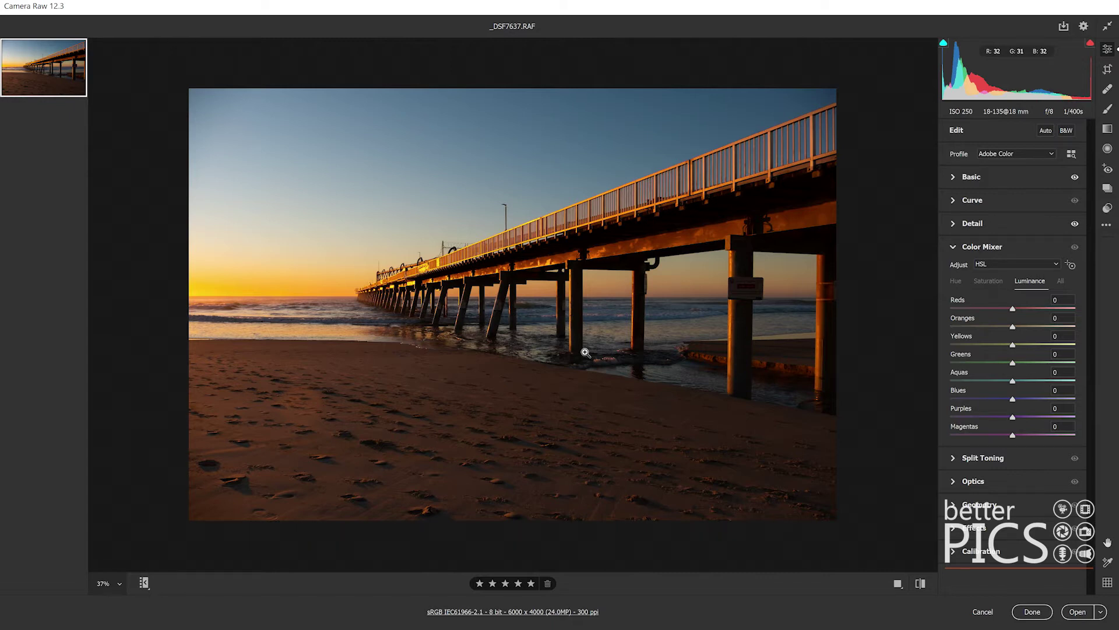
Enlarge the _DSF7637.RAF preview and activate Crop & Rotate at Original ratio, angle 0.00.
left_click(602, 353)
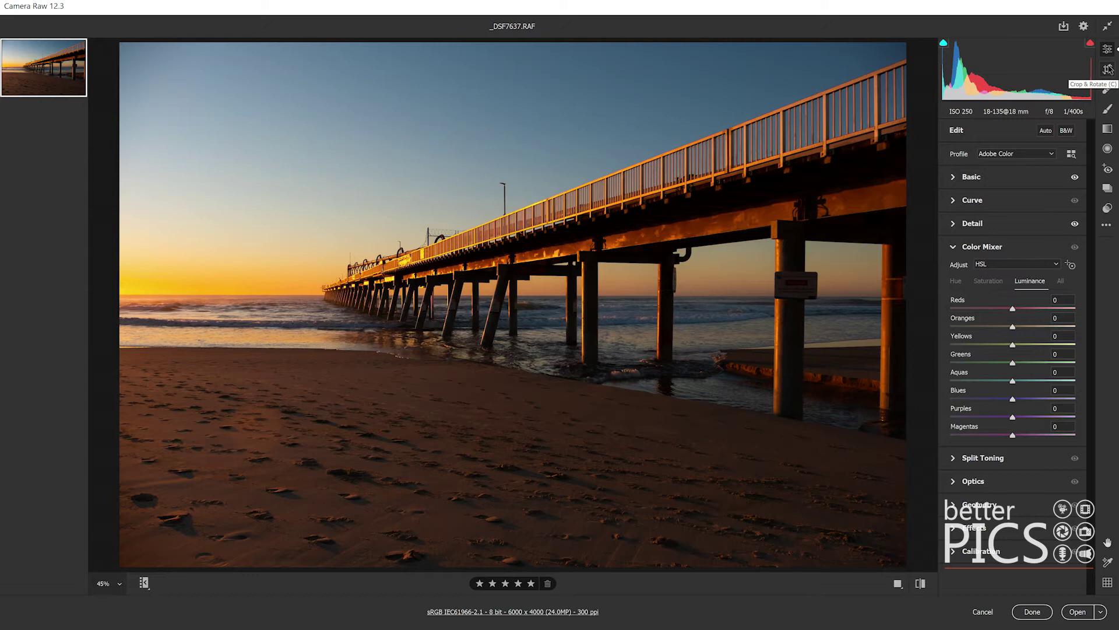
left_click(1108, 69)
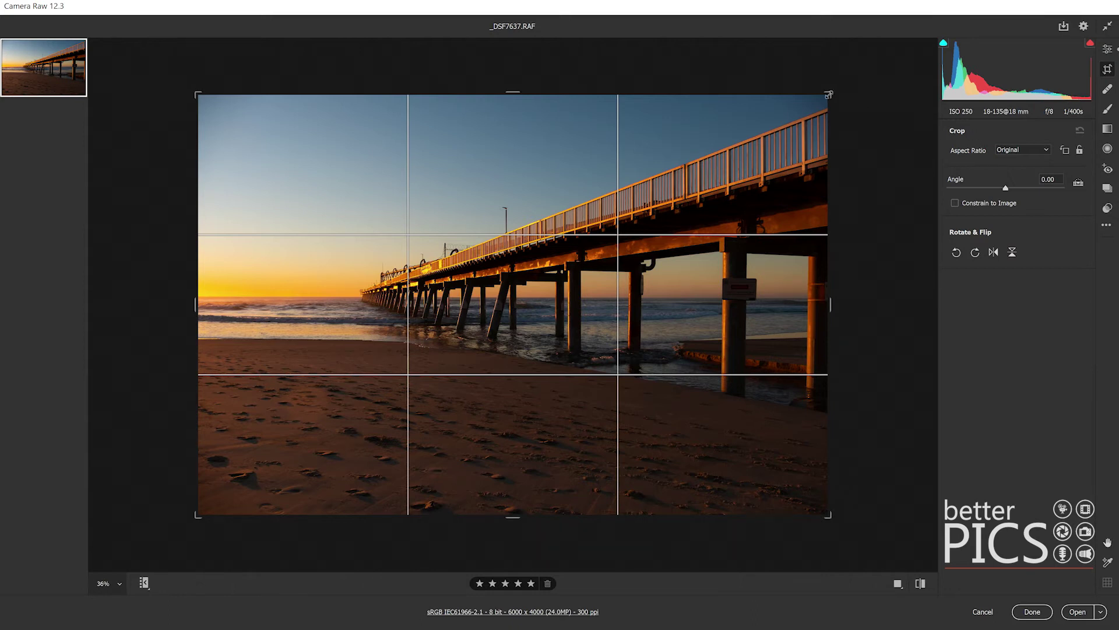
left_click_drag(807, 106, 671, 164)
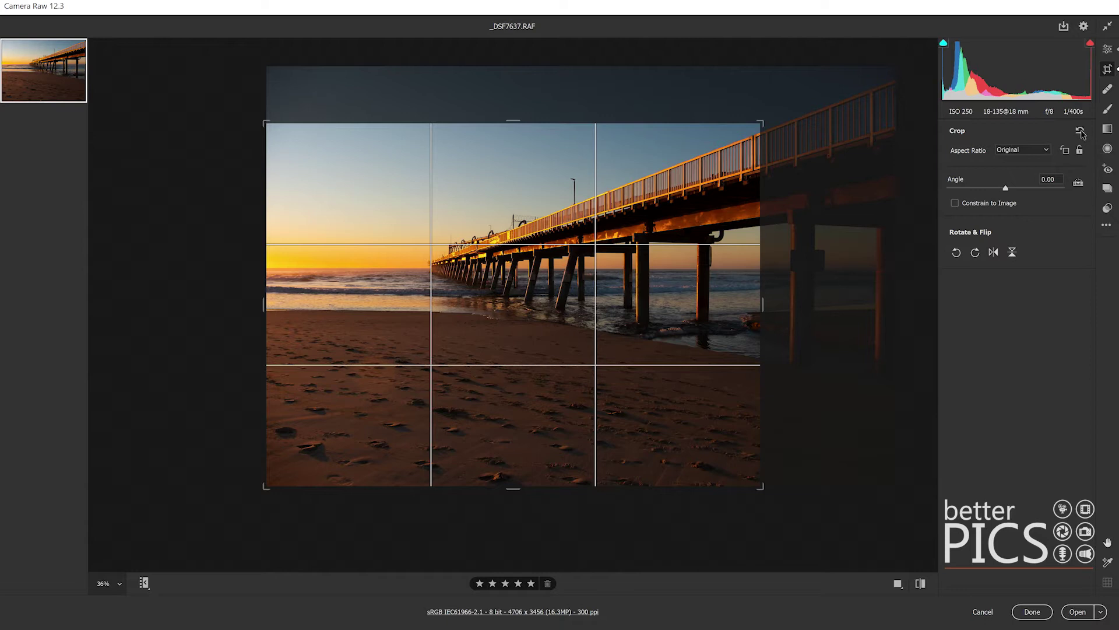
left_click(1080, 131)
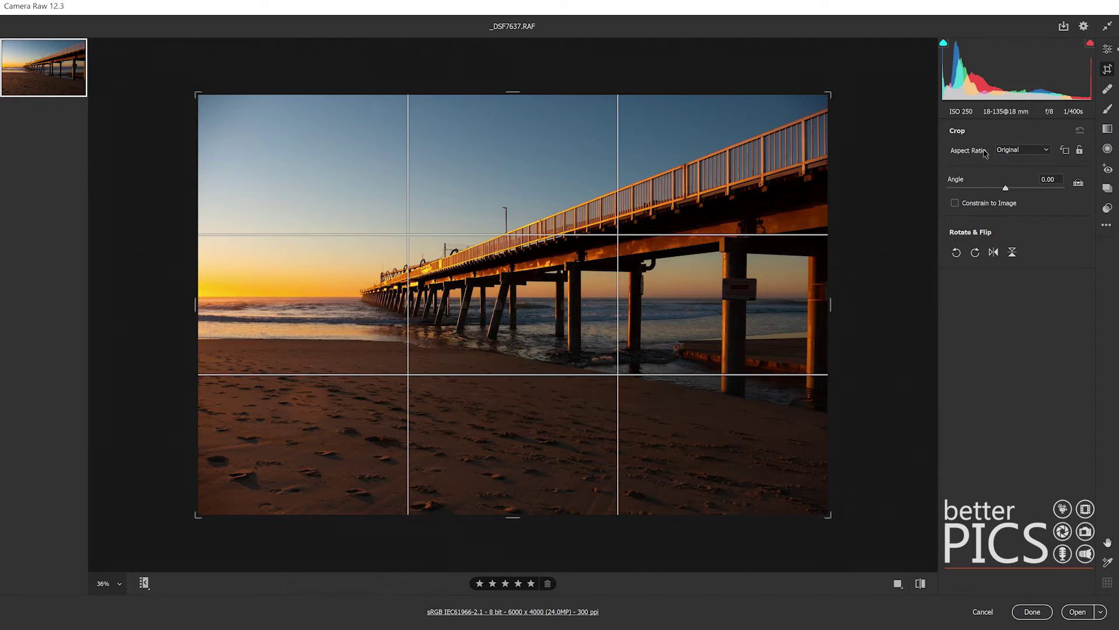
left_click(1046, 151)
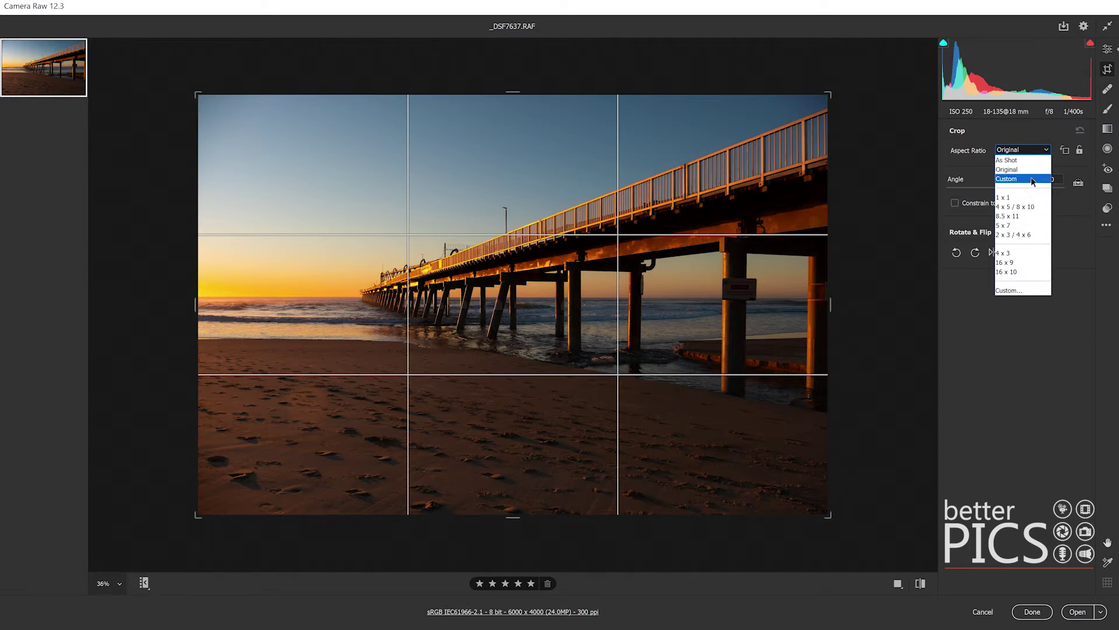
left_click(1007, 179)
left_click_drag(833, 94, 760, 114)
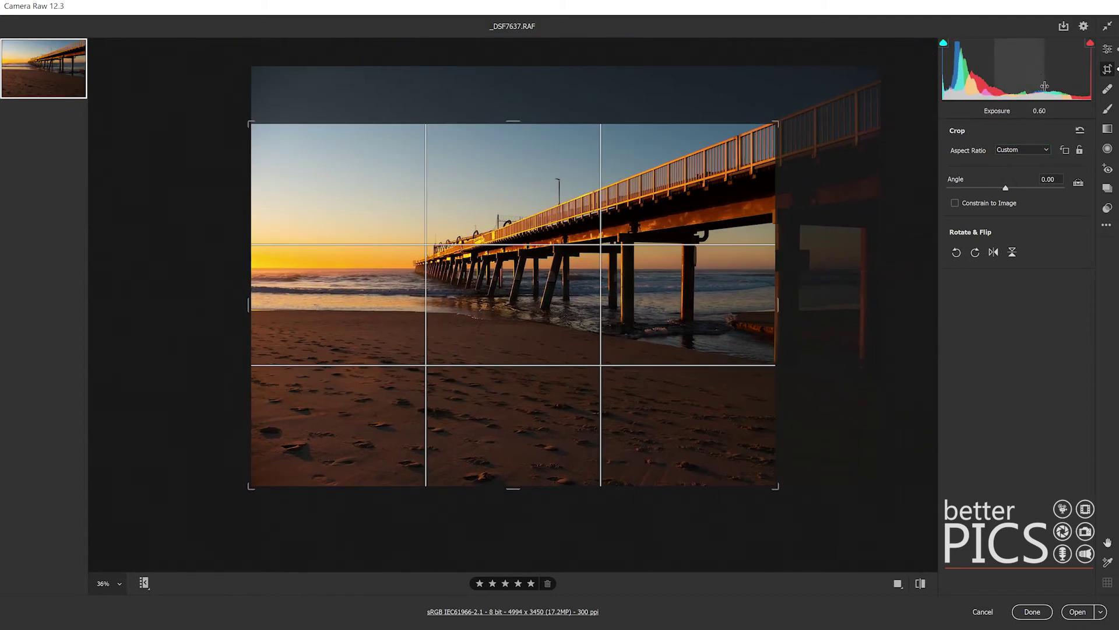
left_click(1080, 130)
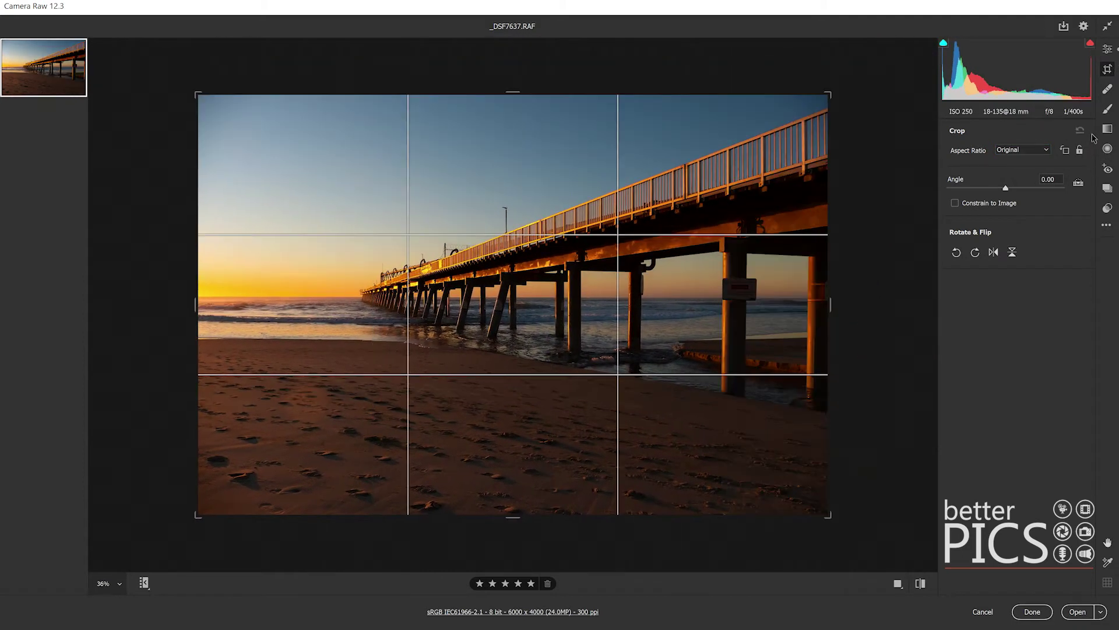
left_click(1043, 151)
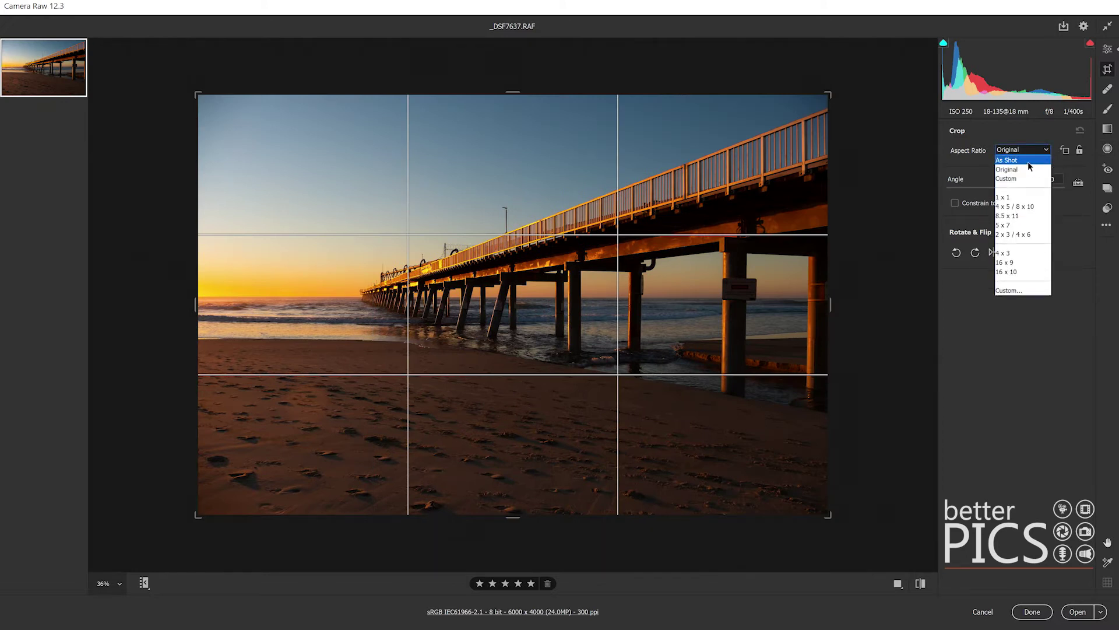
left_click(1027, 161)
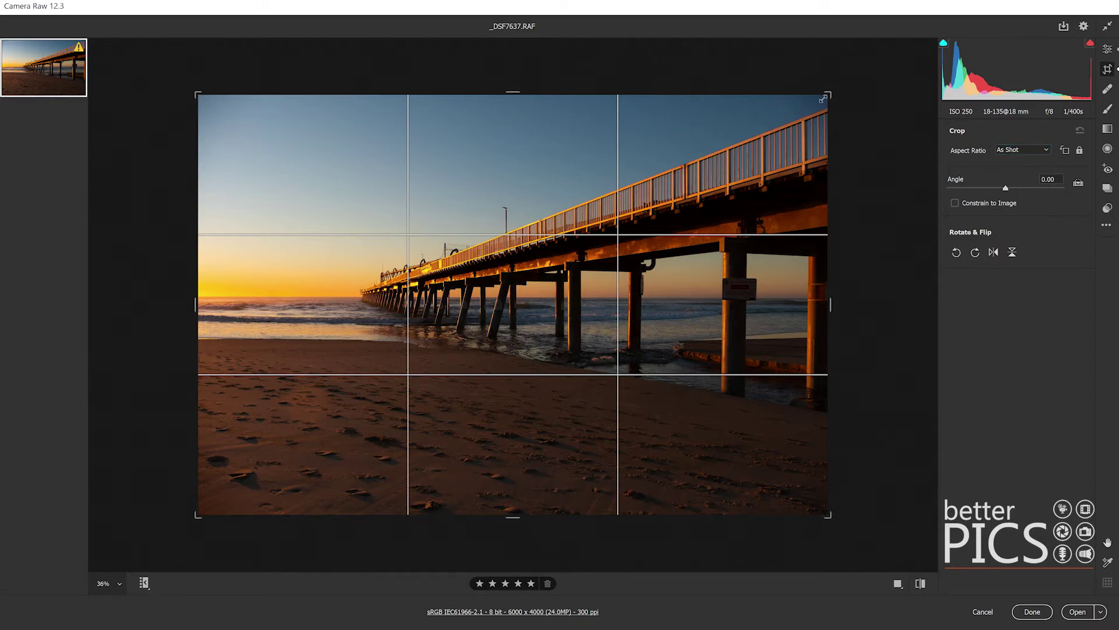
left_click_drag(834, 98, 773, 166)
left_click(1048, 150)
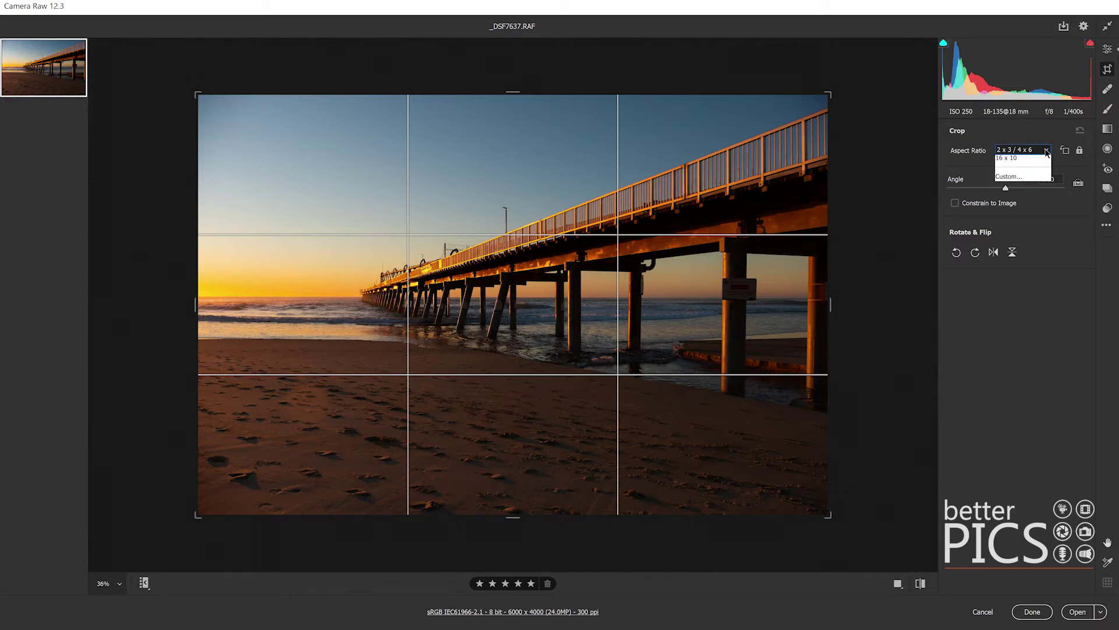
left_click(1030, 170)
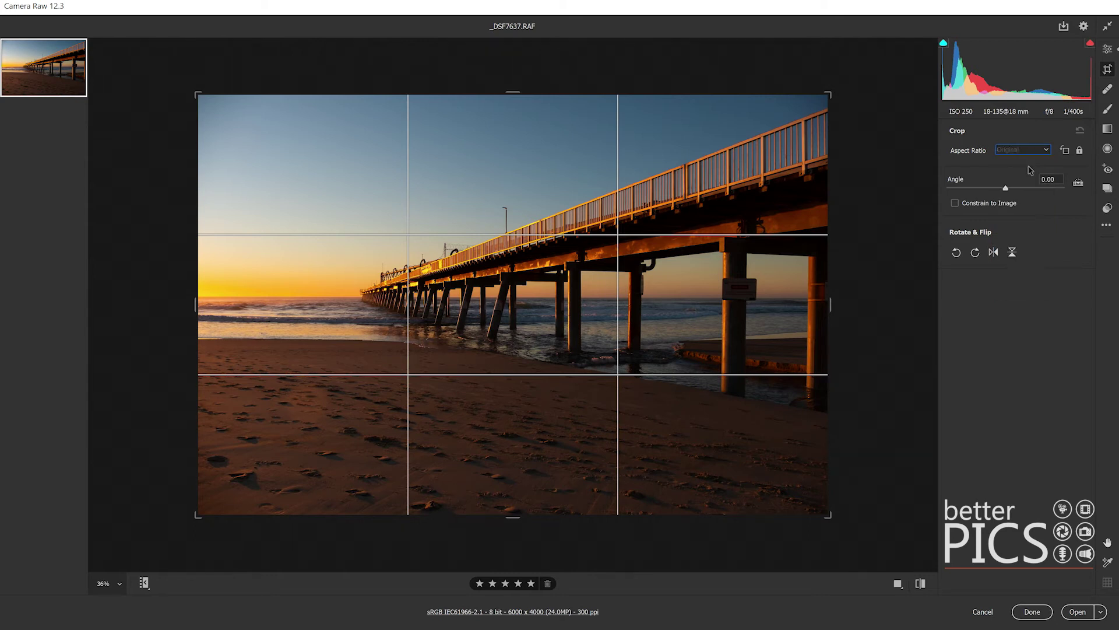
left_click_drag(829, 94, 807, 123)
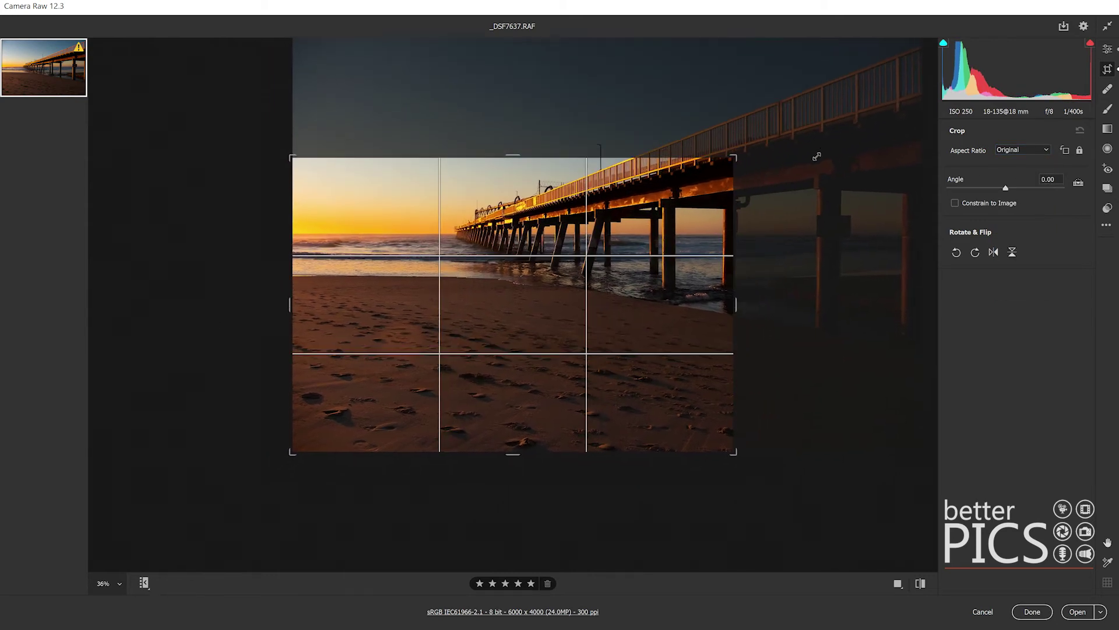
left_click(1047, 151)
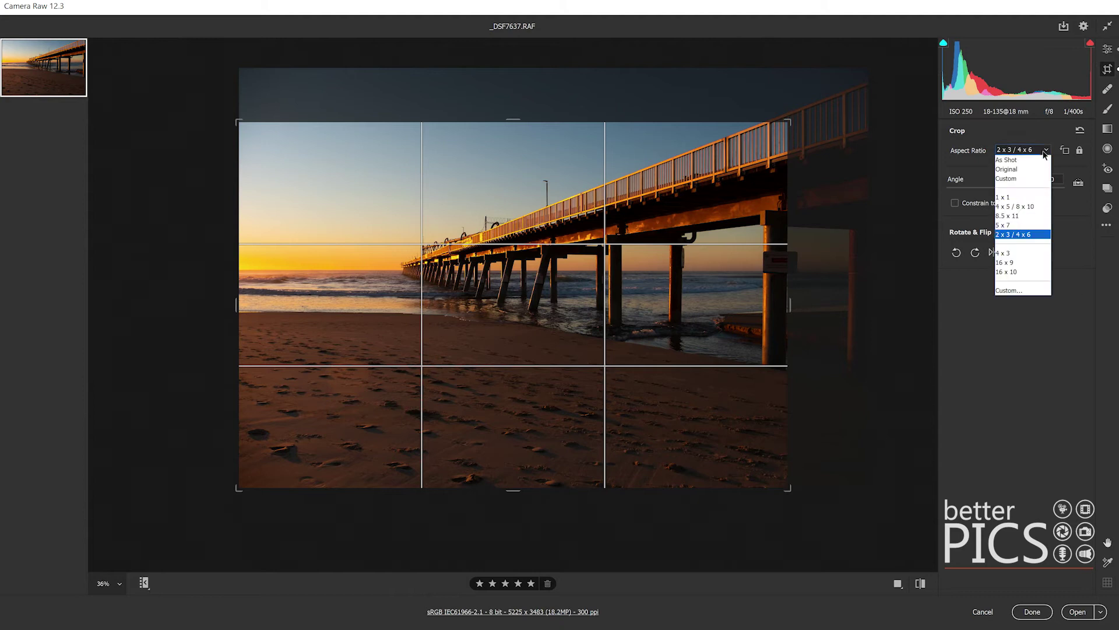
left_click(1014, 180)
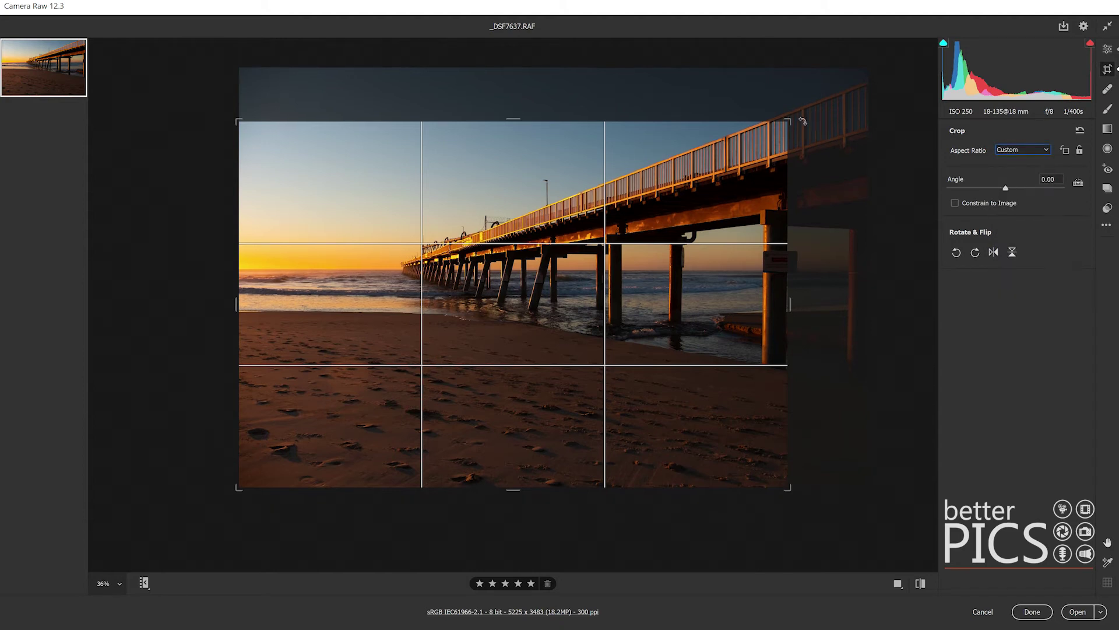
left_click_drag(791, 122, 785, 145)
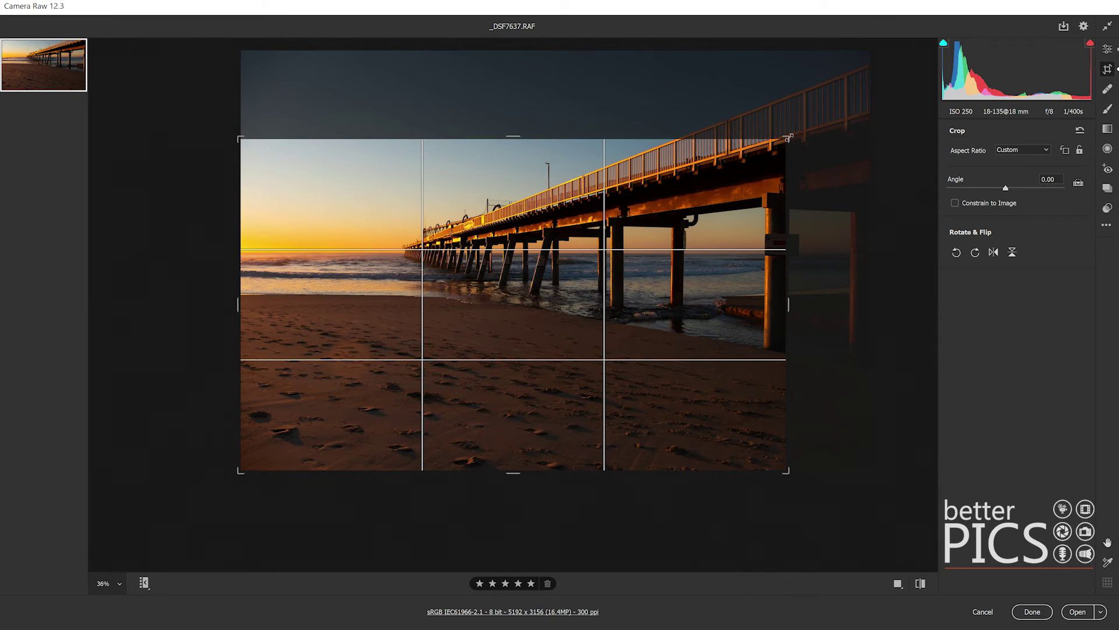
left_click_drag(788, 138, 812, 166)
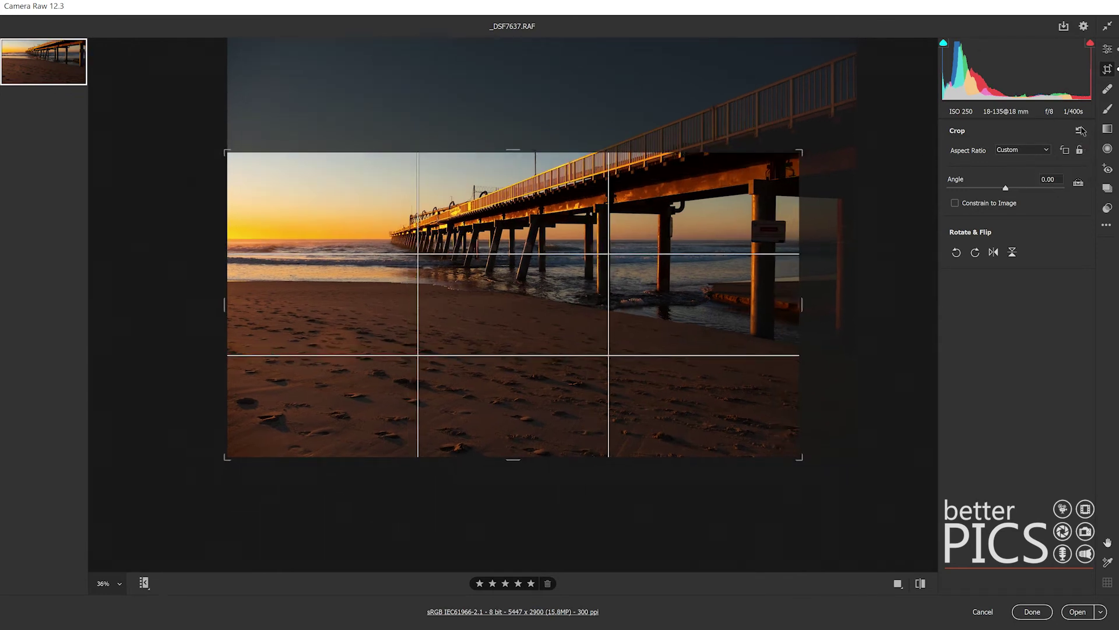
left_click(1081, 131)
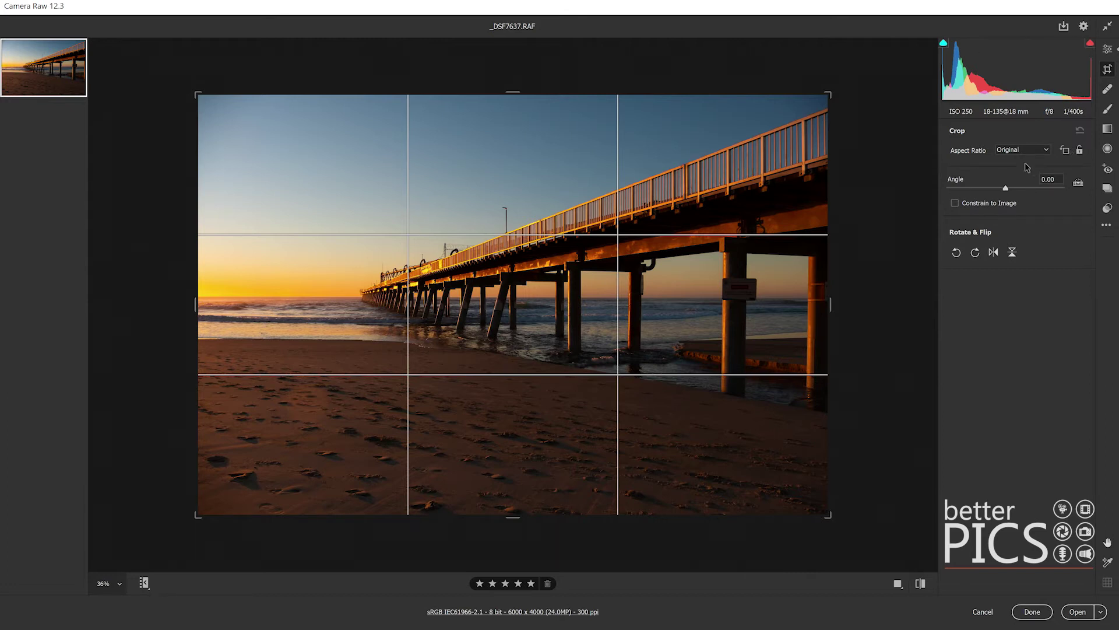
left_click(1064, 151)
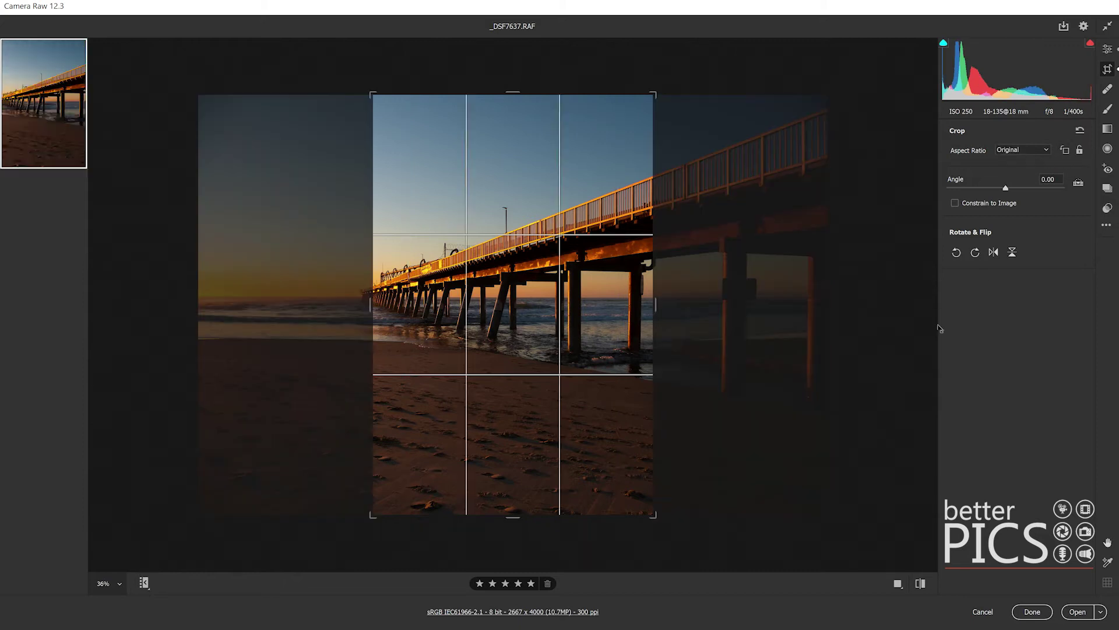
left_click(1065, 152)
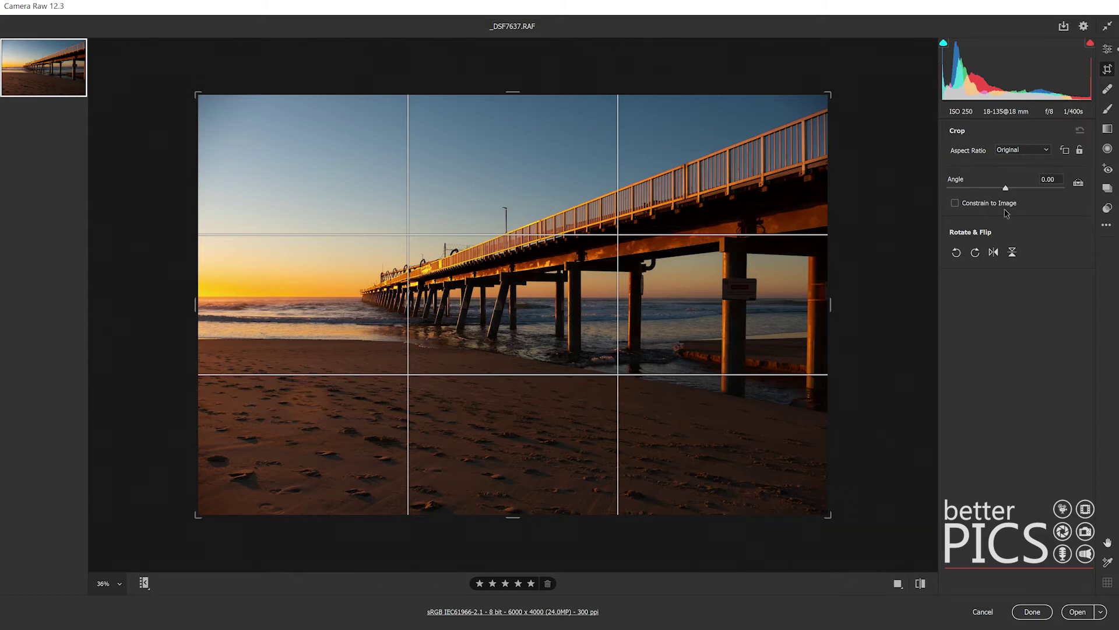
left_click_drag(1005, 188, 978, 175)
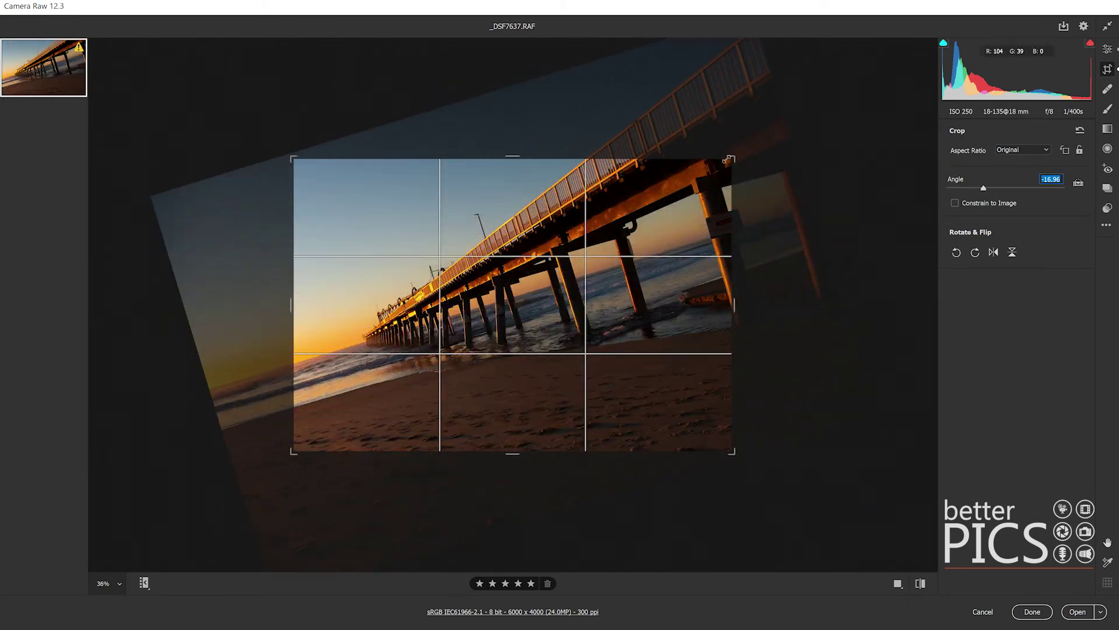
left_click_drag(732, 159, 719, 184)
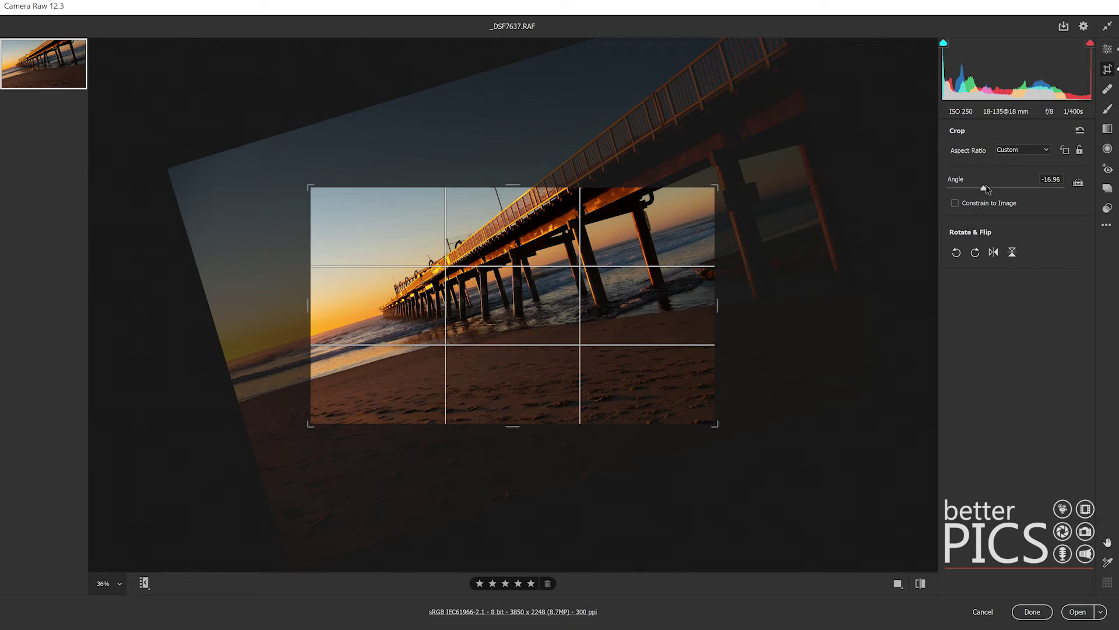
left_click(1080, 130)
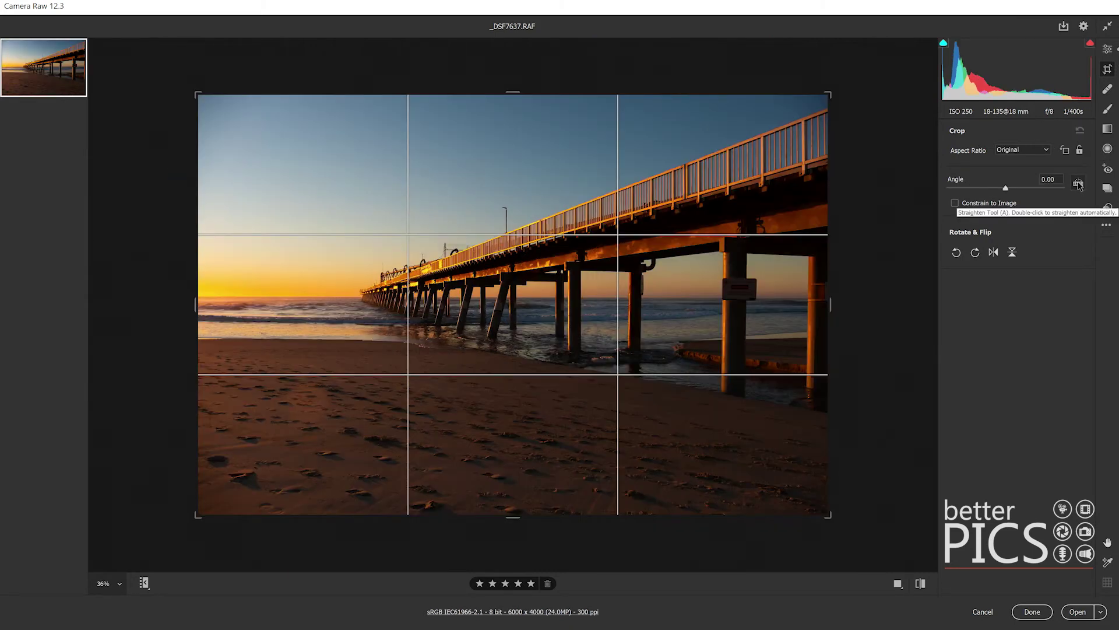
left_click(1078, 184)
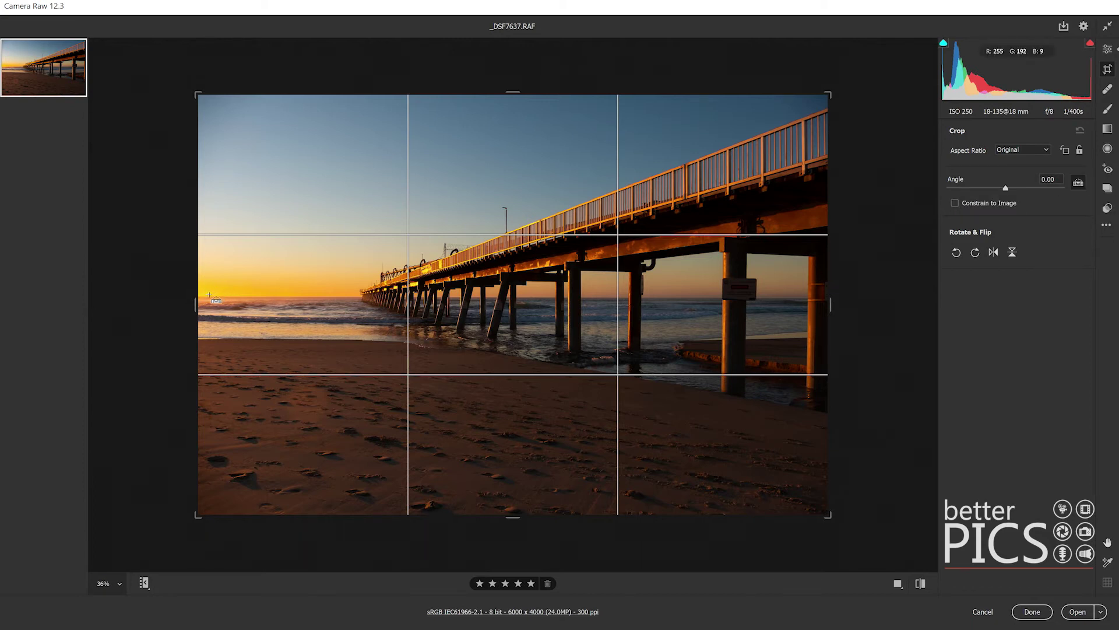
left_click_drag(208, 295, 708, 288)
left_click_drag(743, 298, 745, 298)
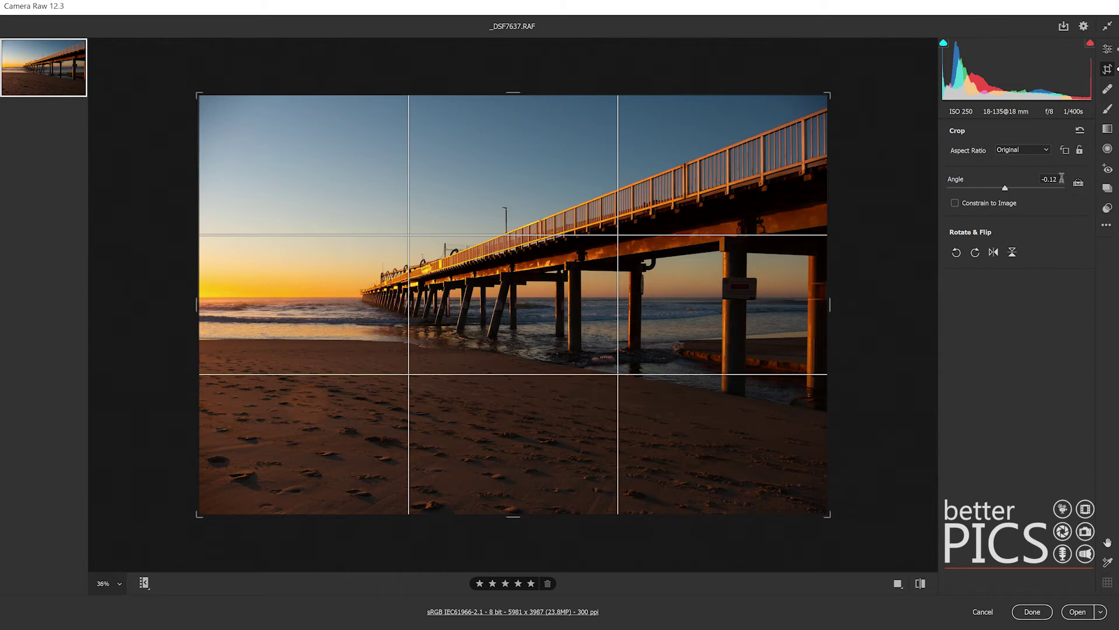
left_click(1032, 181)
left_click(1081, 133)
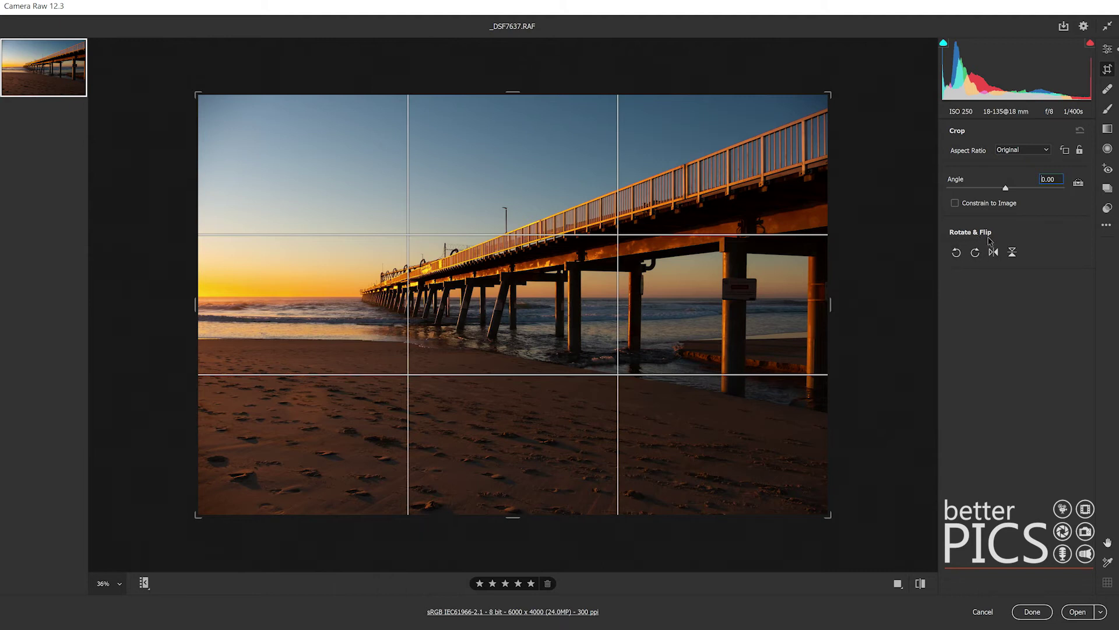
left_click(959, 257)
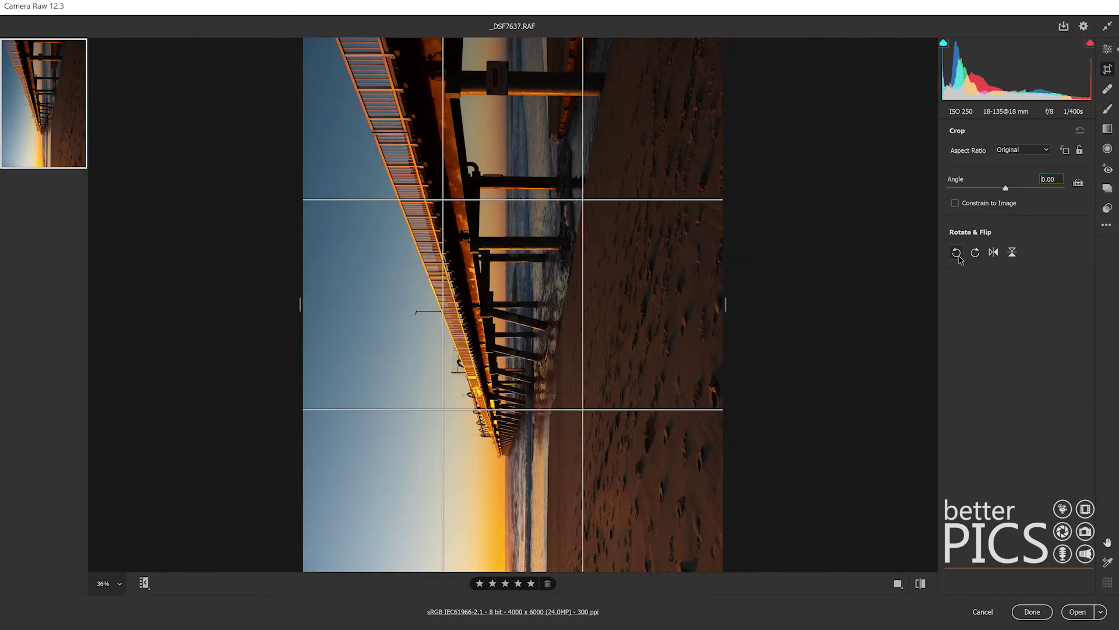
left_click(958, 257)
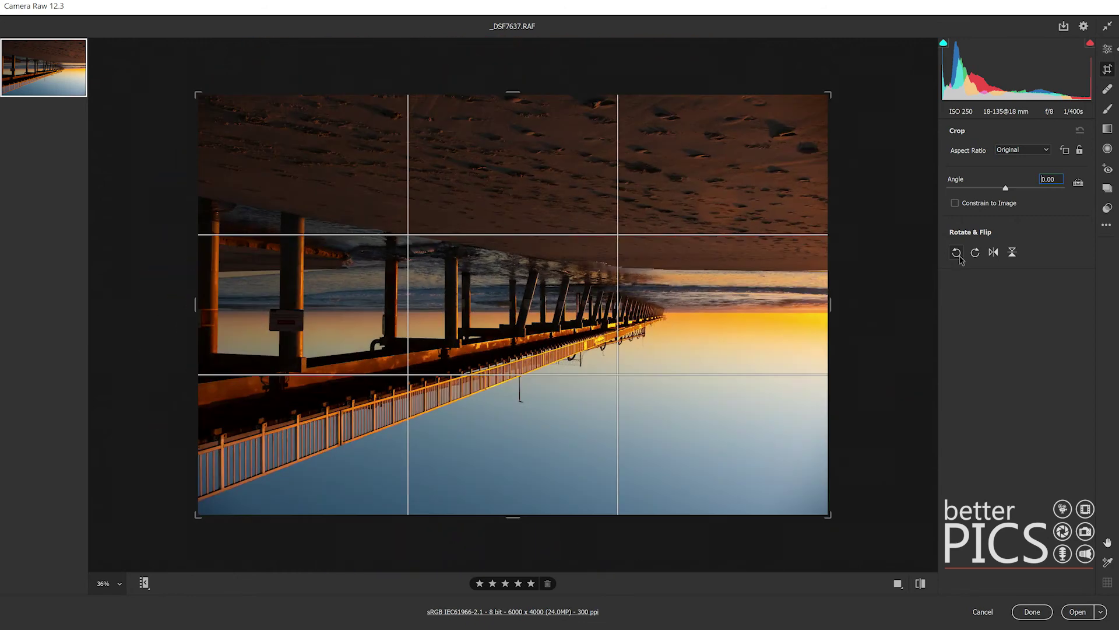
left_click(958, 256)
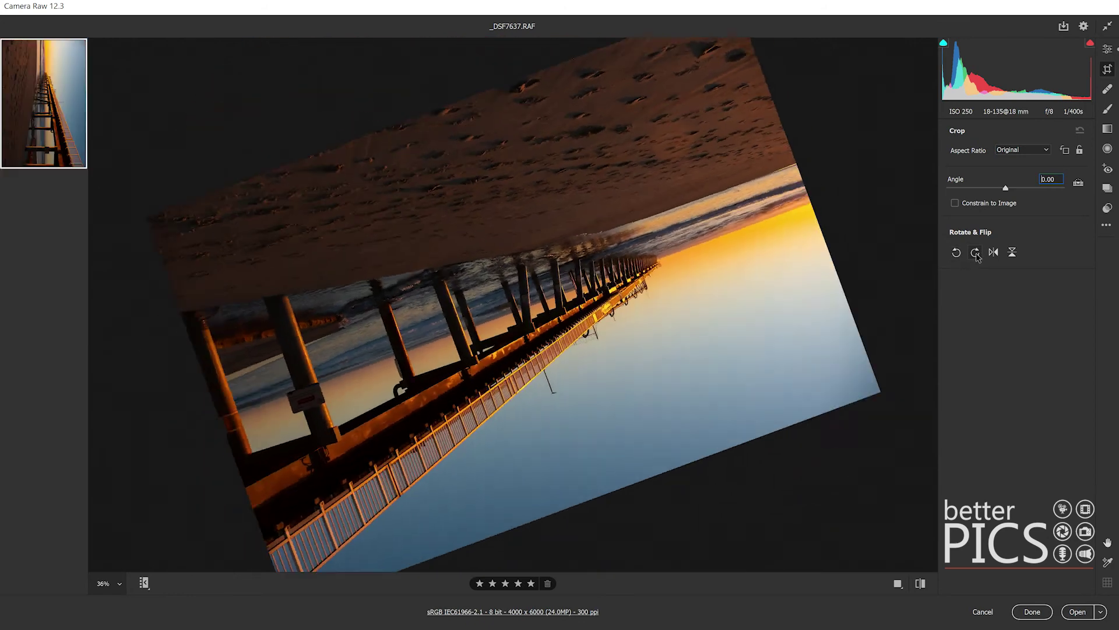
left_click(976, 255)
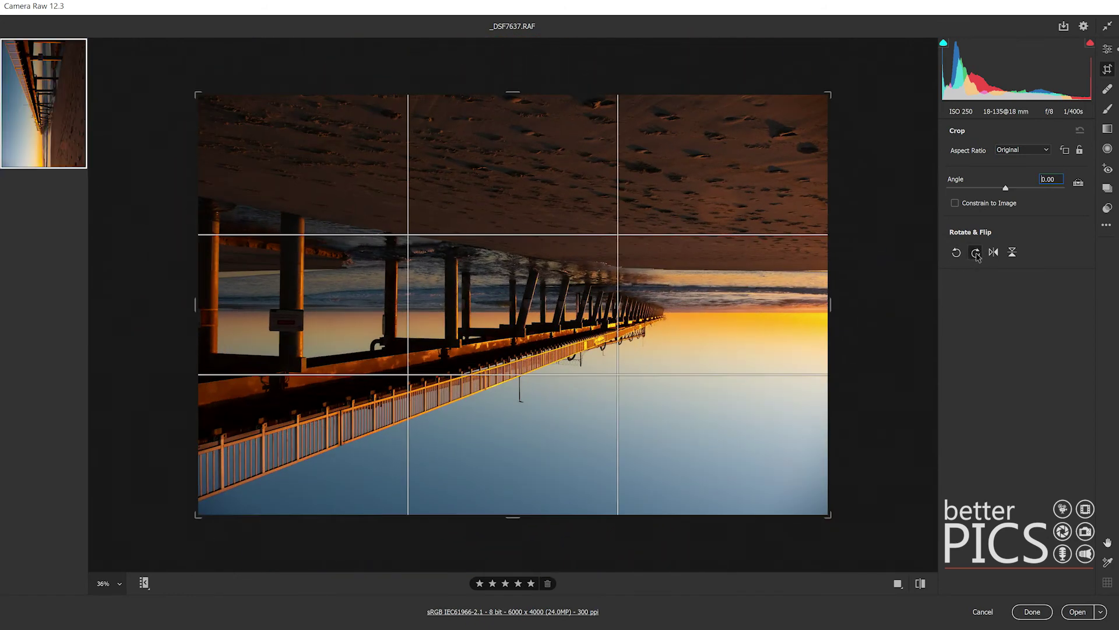
left_click(976, 255)
left_click(976, 254)
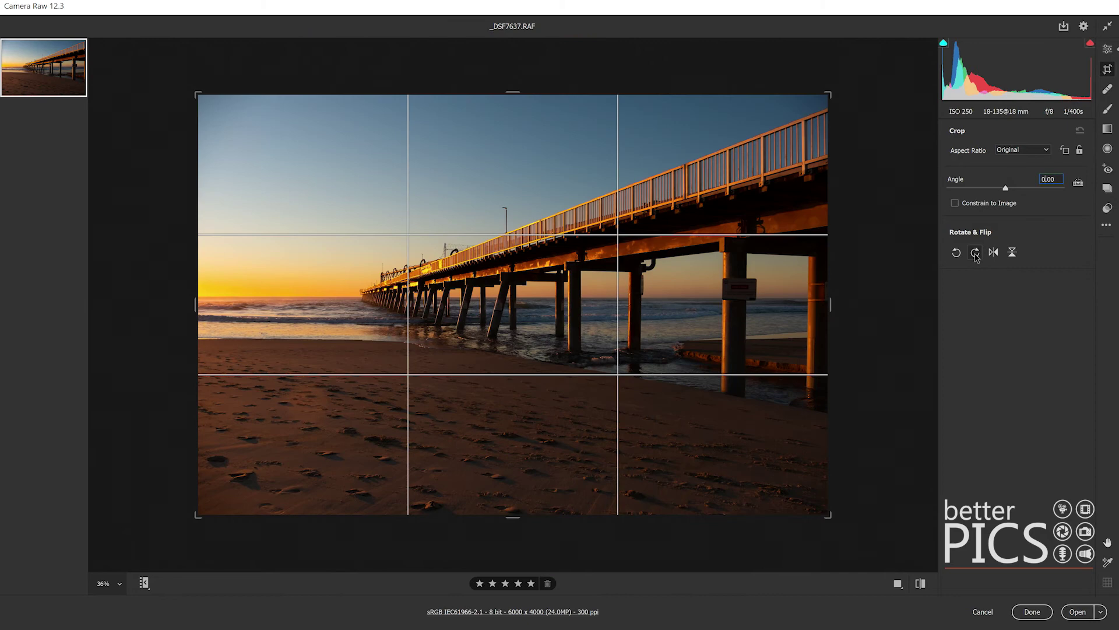
left_click(976, 255)
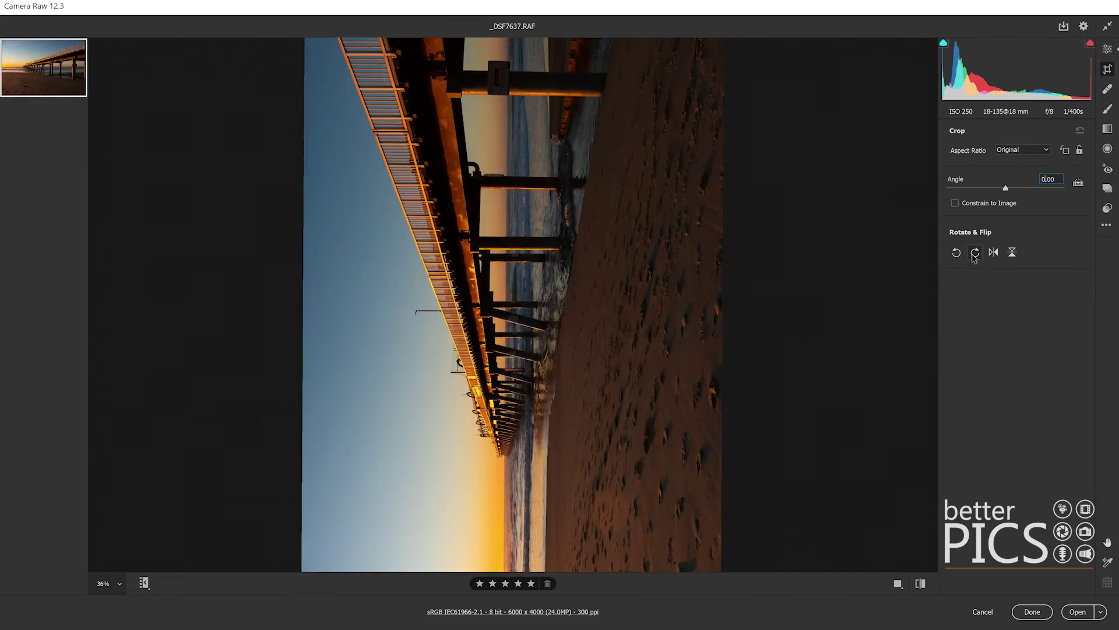
left_click(977, 255)
left_click(973, 256)
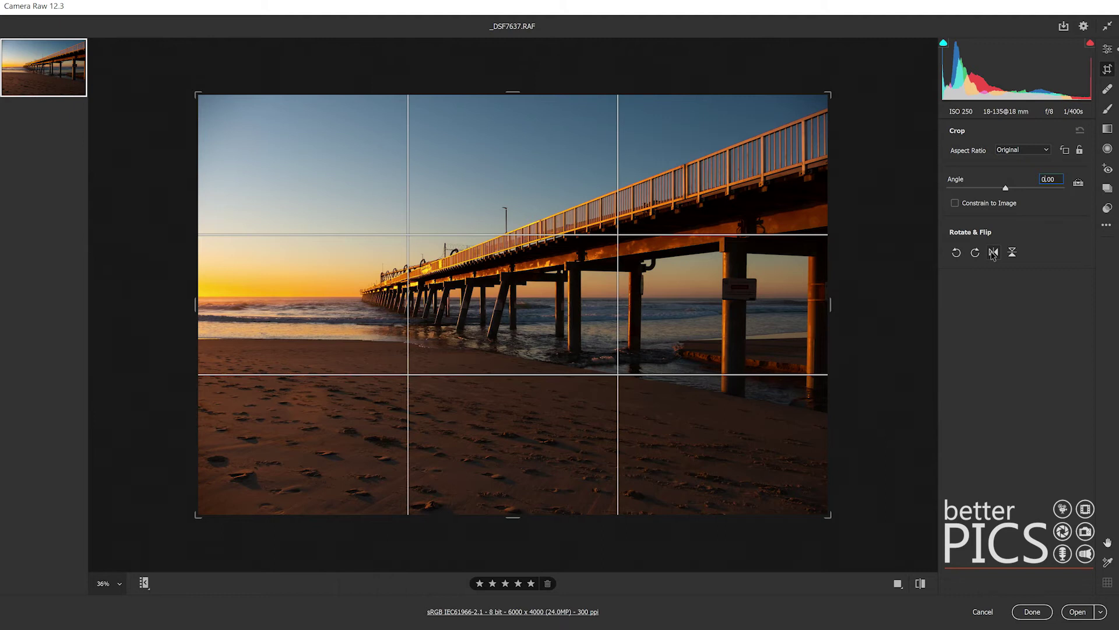
left_click(994, 252)
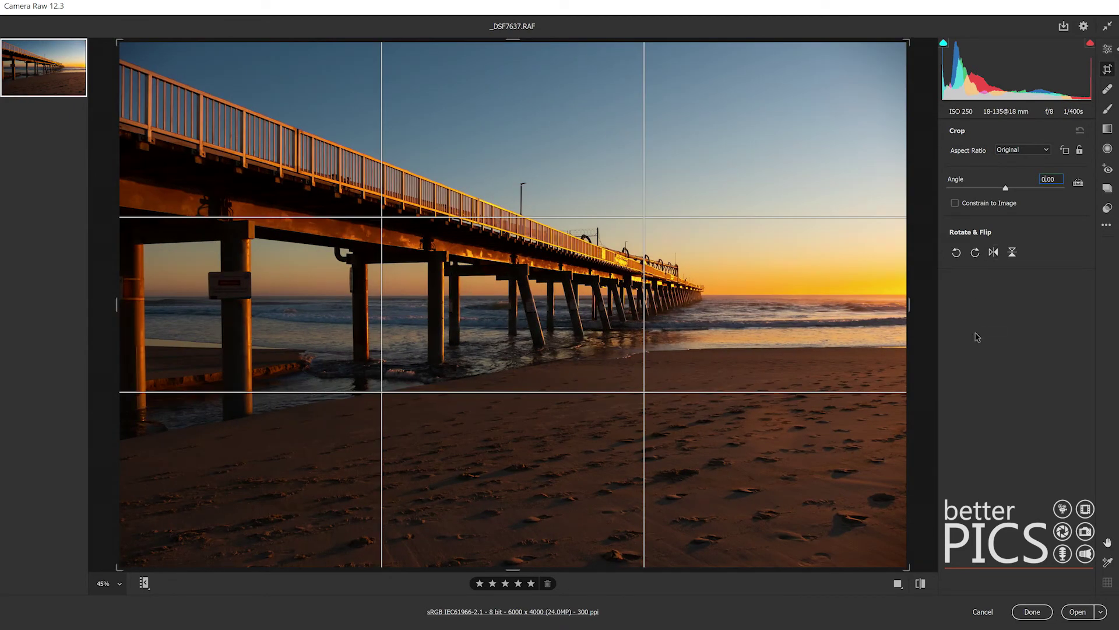
left_click(994, 253)
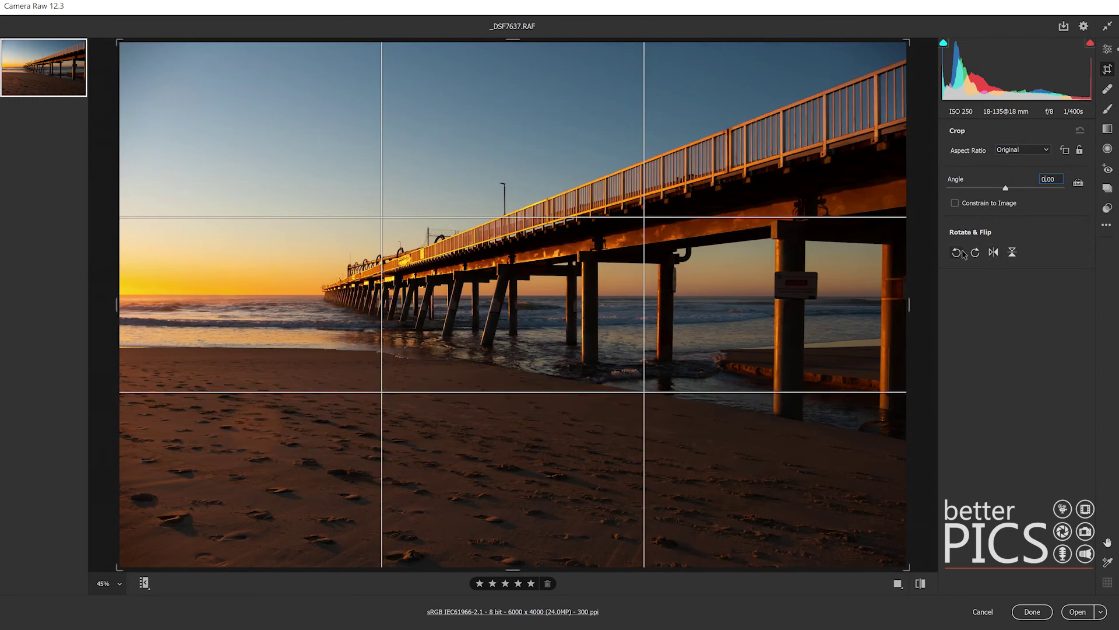
left_click(1012, 251)
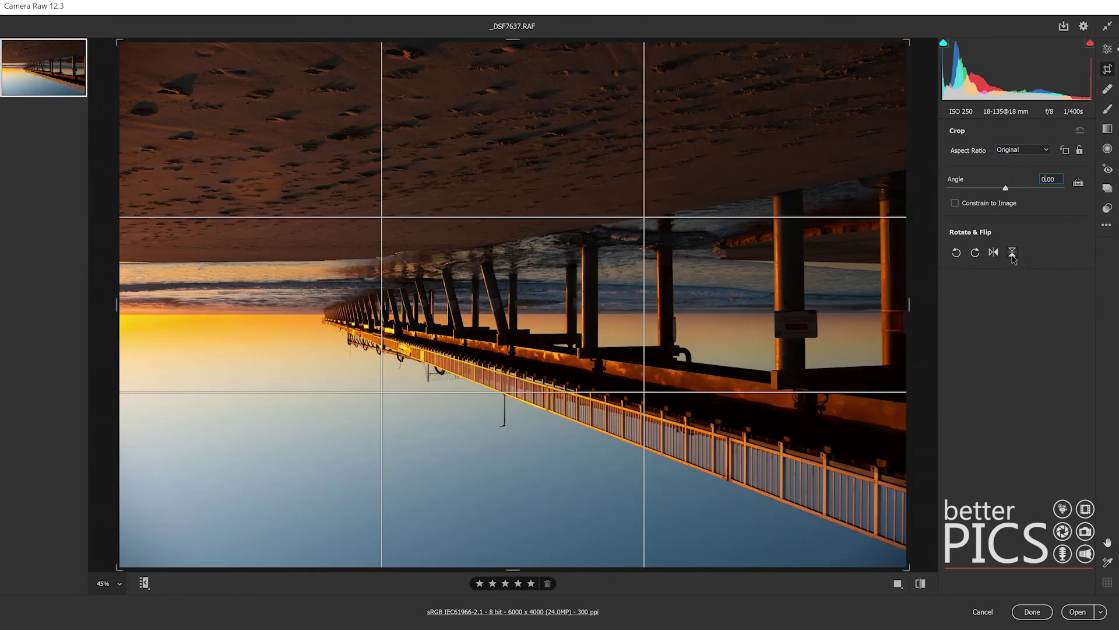
left_click(1012, 253)
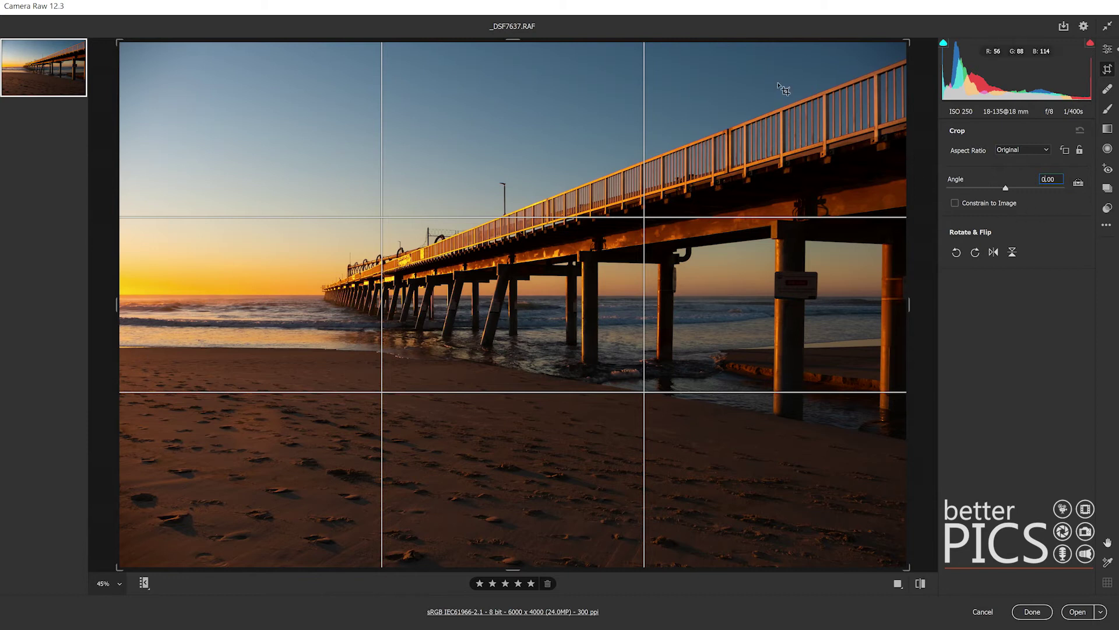
Bring up the crop context menu over the pier photo and reach the Crop Mask options.
right_click(455, 129)
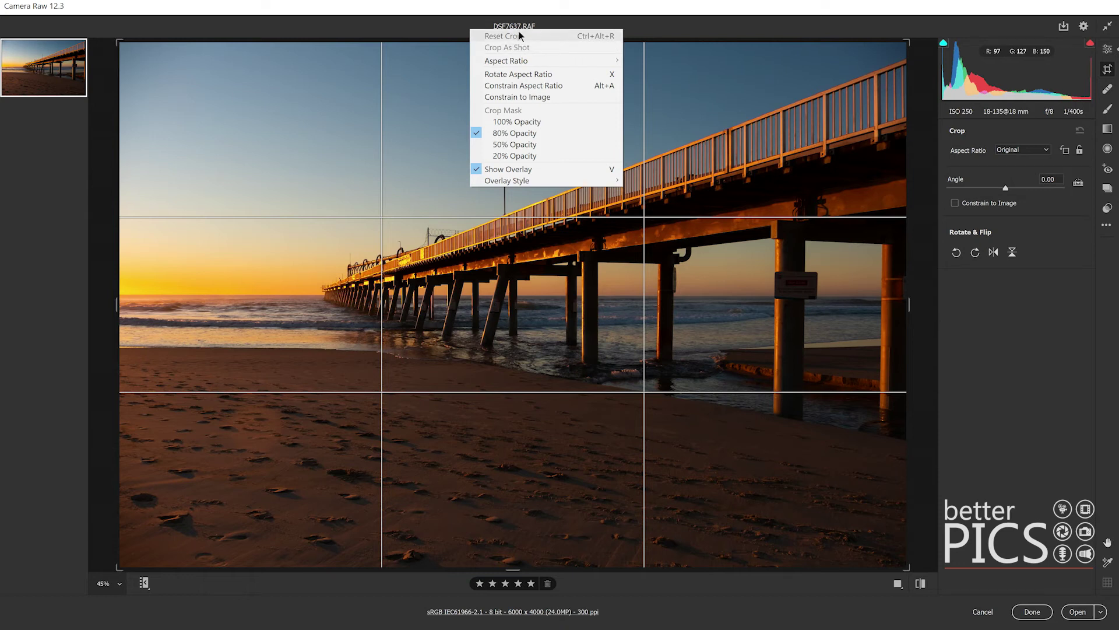
mouse_move(533, 58)
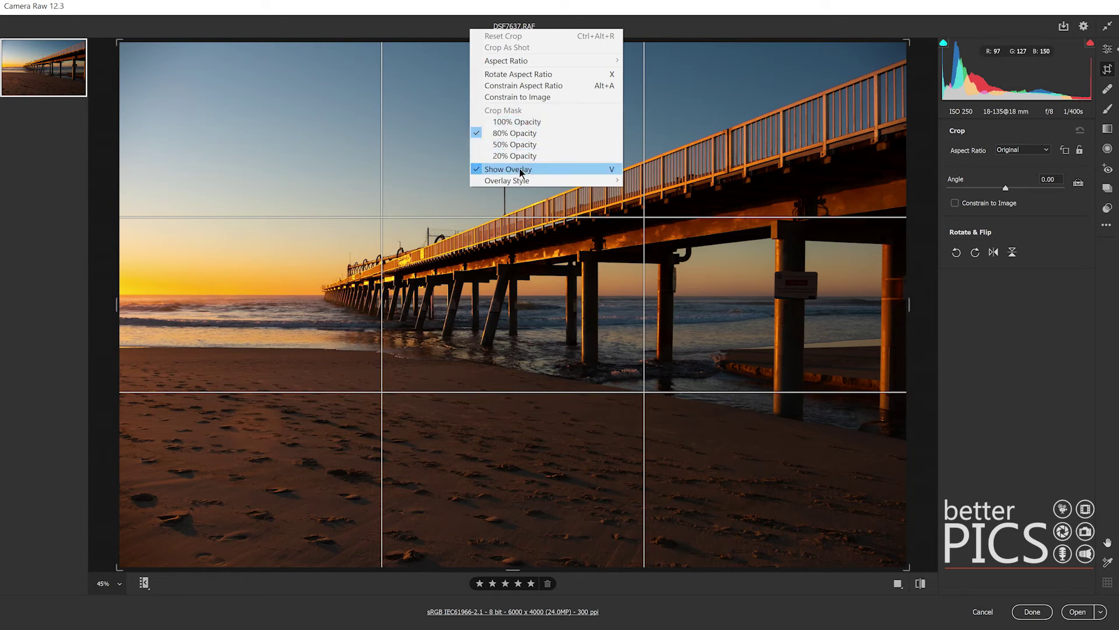
Apply 100% crop mask opacity and shrink the crop to 4867x3414, then 4133x3040.
left_click(519, 121)
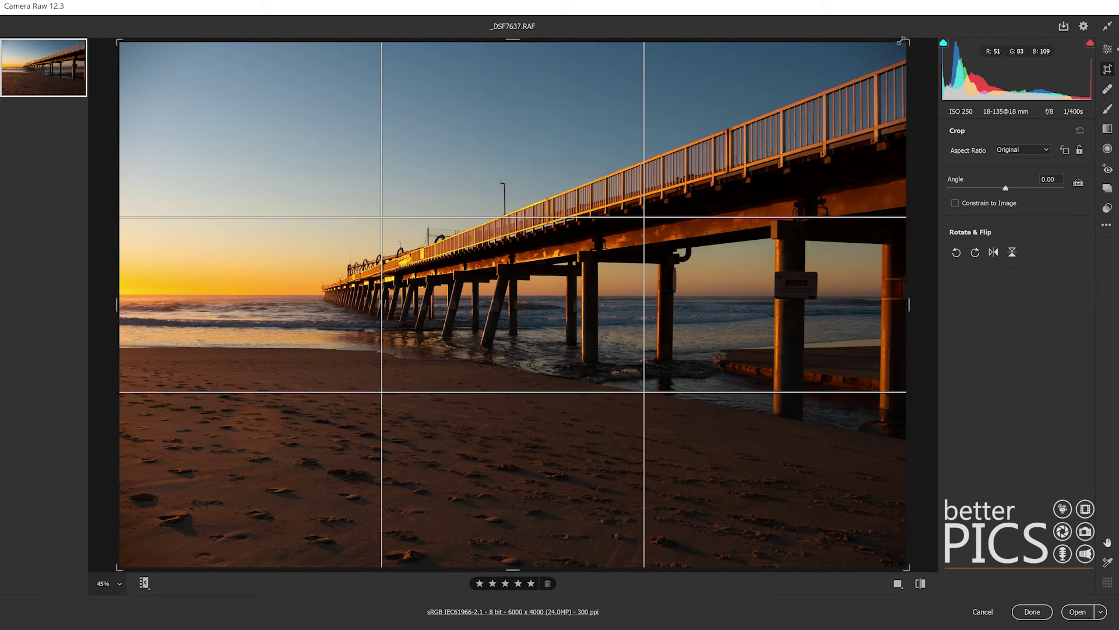
left_click_drag(913, 43, 758, 119)
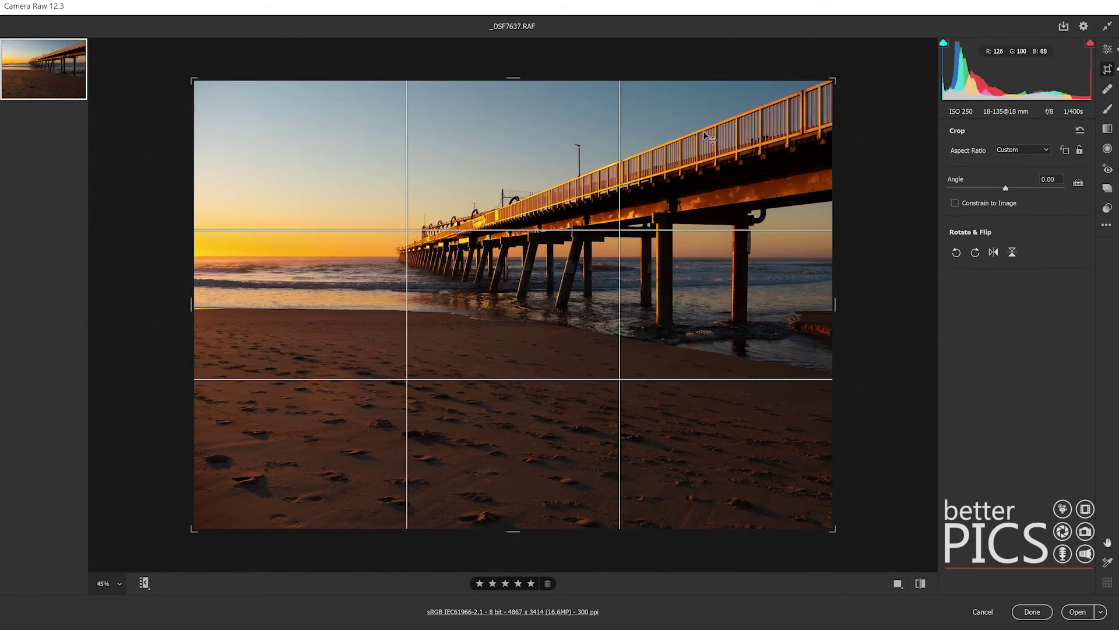
right_click(705, 54)
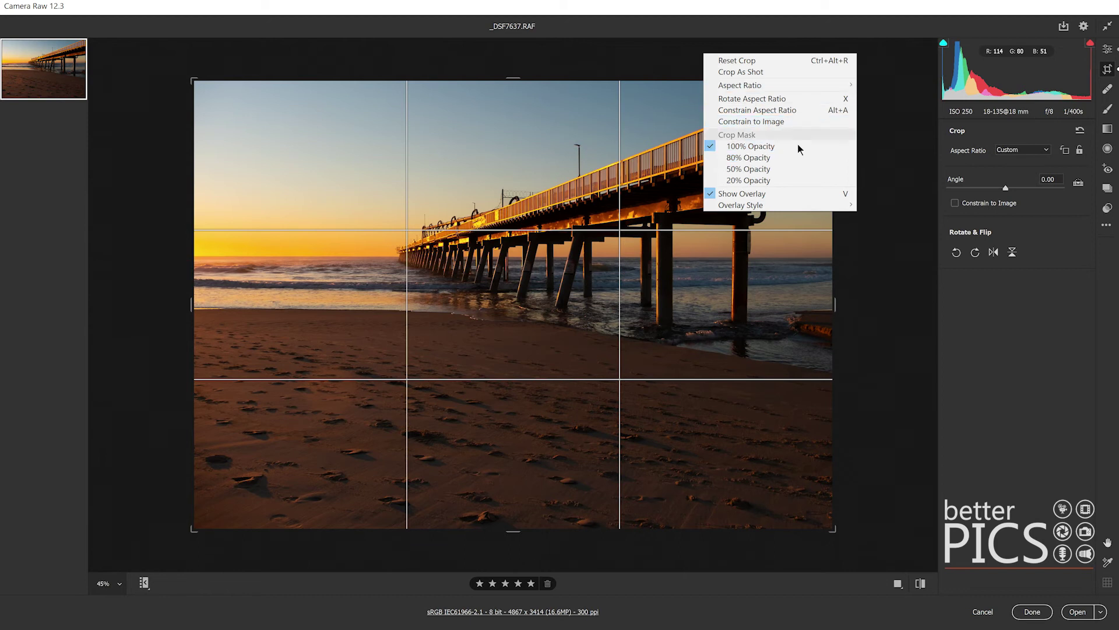
left_click(816, 146)
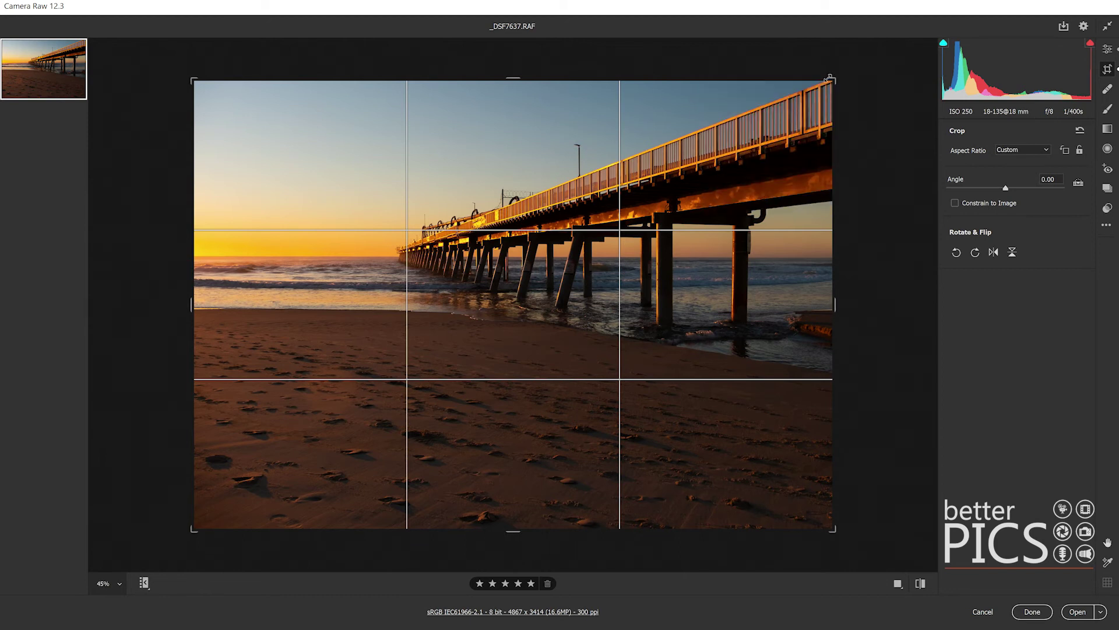
left_click_drag(830, 82, 752, 85)
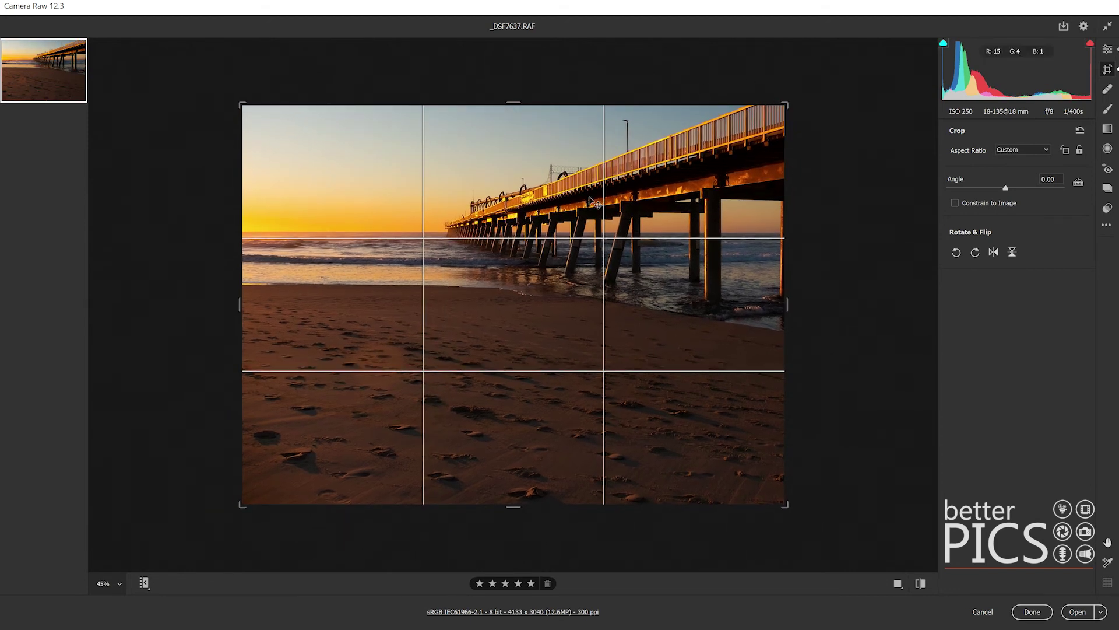
Try crop mask opacities of 80%, 50% and 20%, settling back on 80%.
right_click(594, 203)
left_click(637, 222)
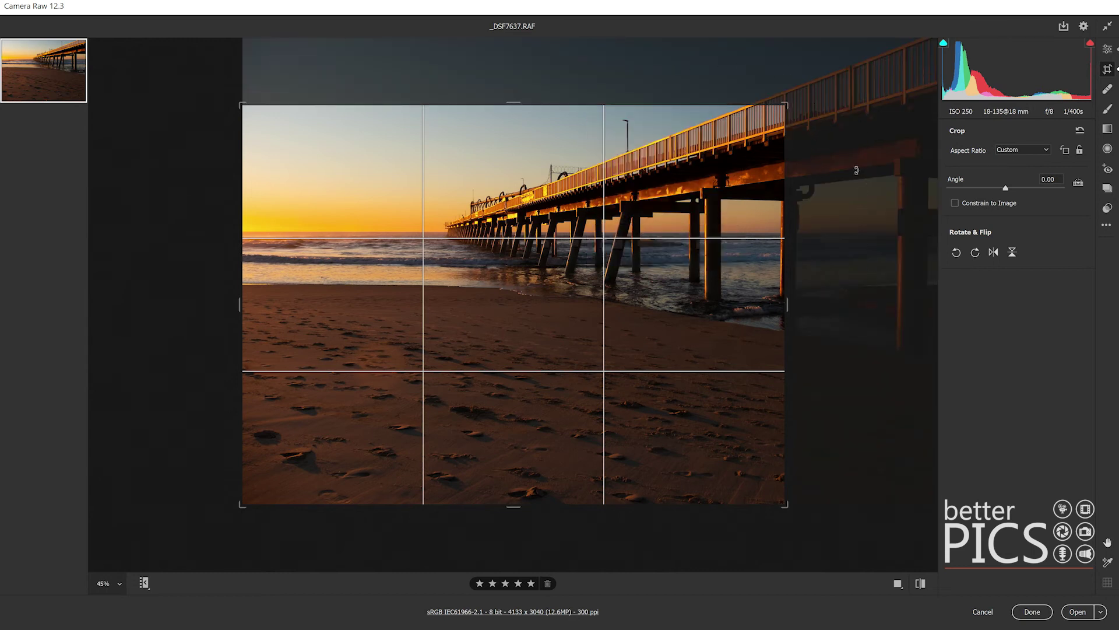
right_click(636, 169)
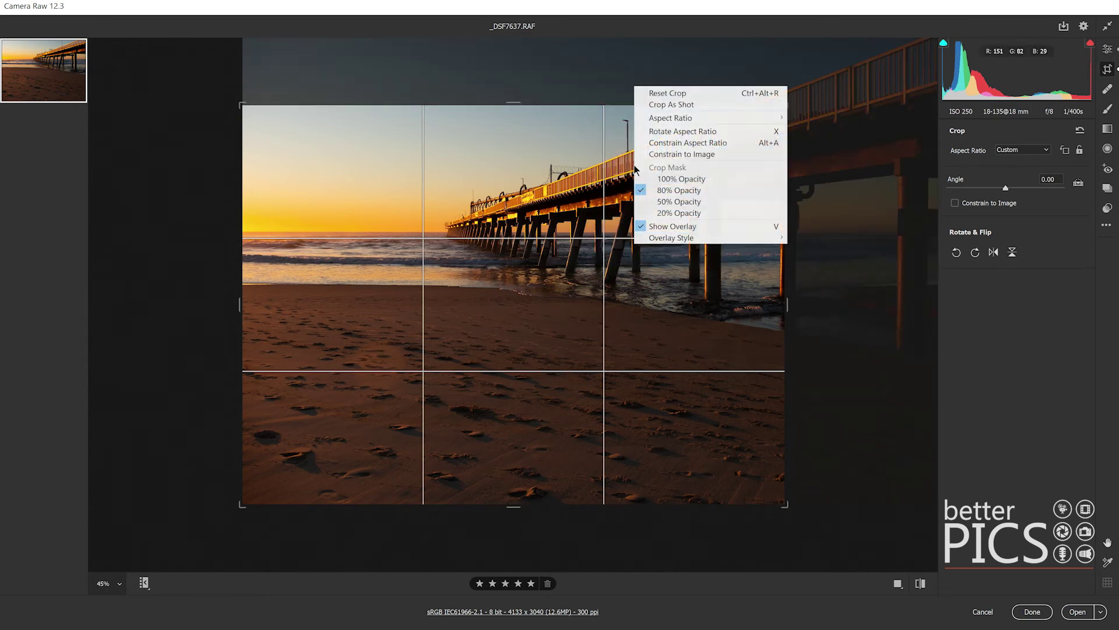
left_click(680, 204)
right_click(678, 206)
left_click(705, 251)
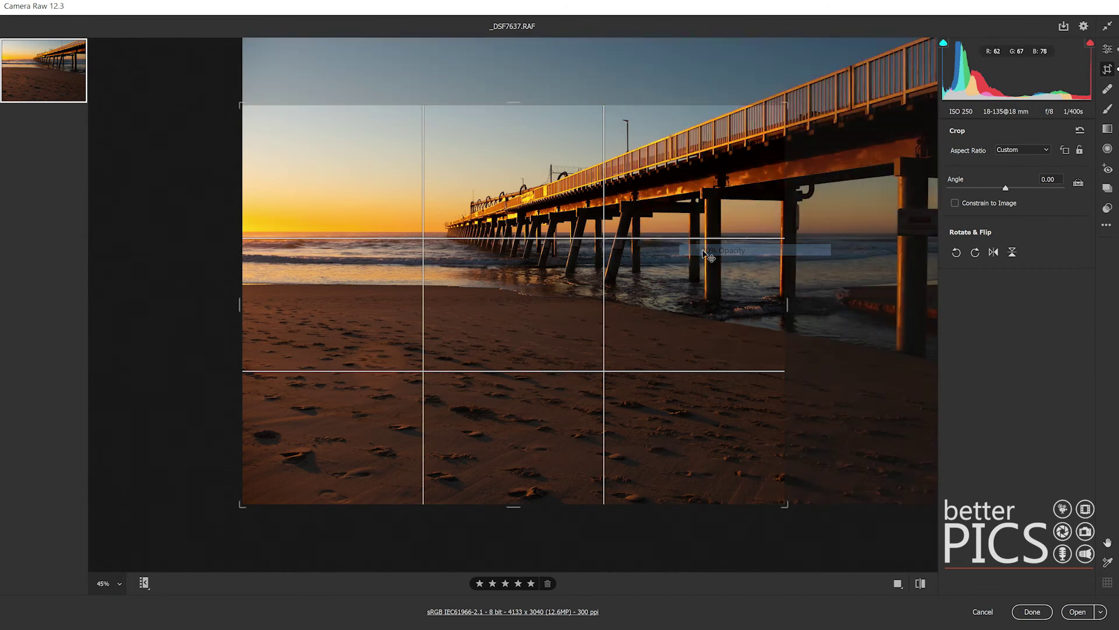
right_click(708, 174)
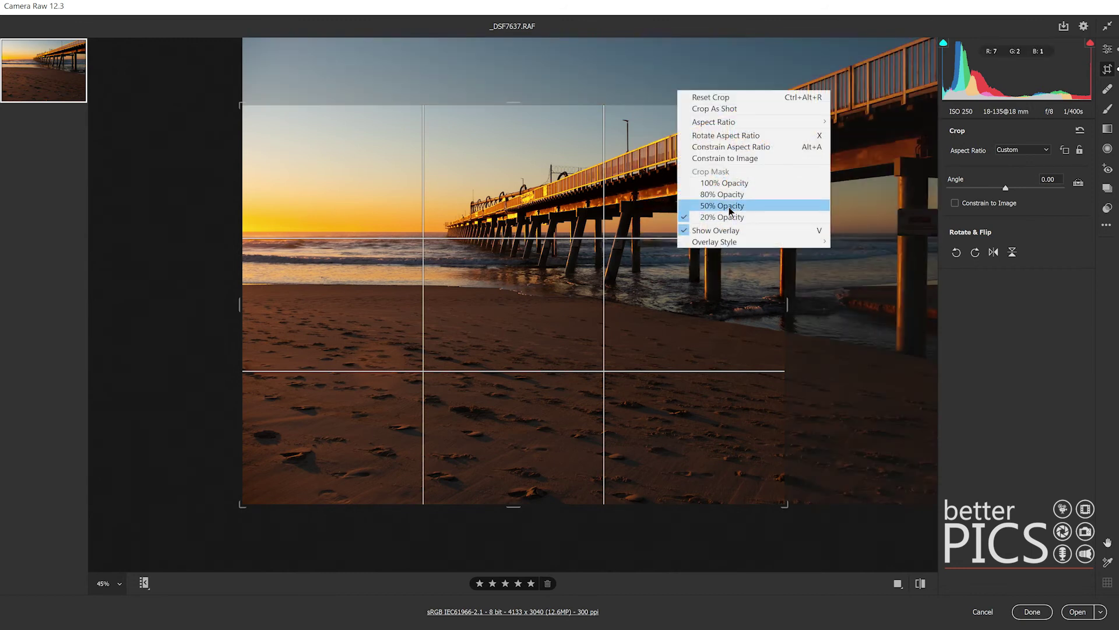
left_click(730, 195)
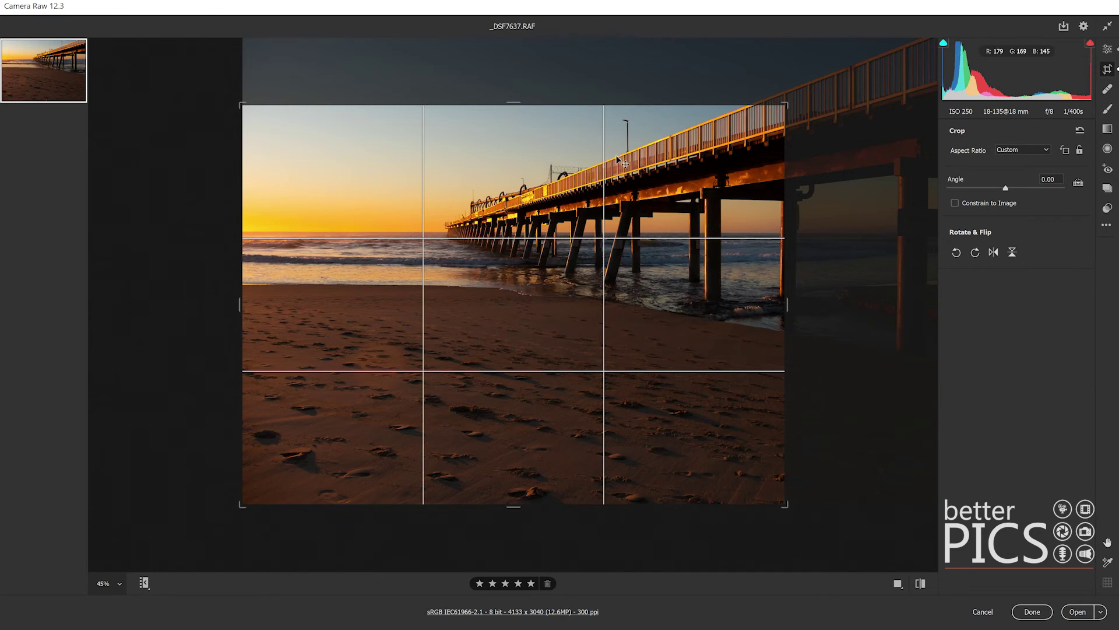
Turn Show Overlay off and back on, then display the Overlay Style submenu.
right_click(567, 164)
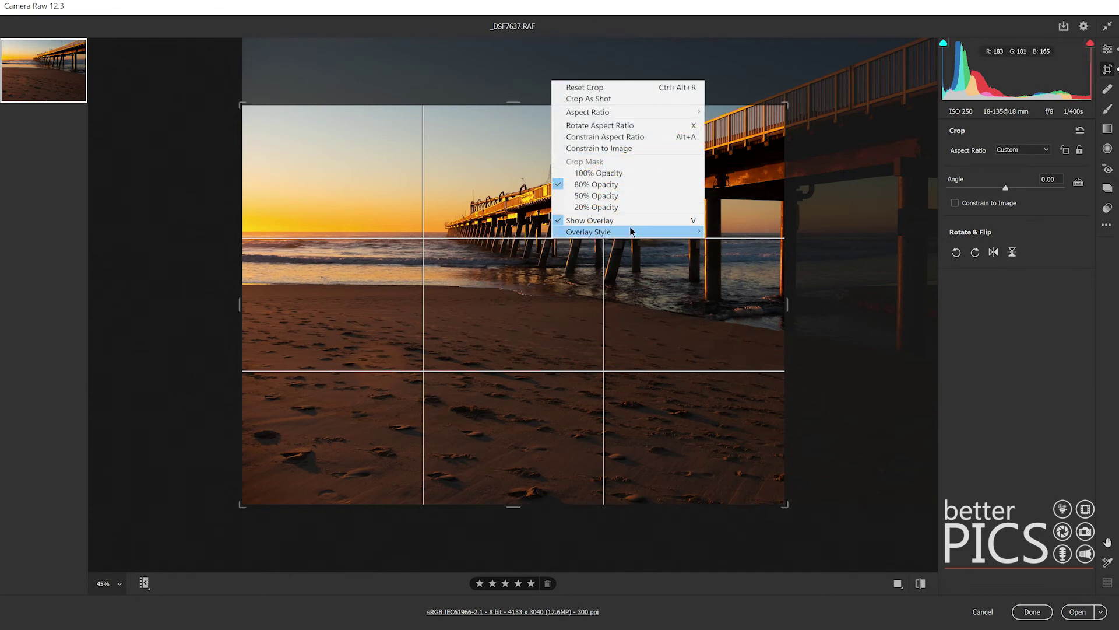
left_click(573, 220)
right_click(574, 138)
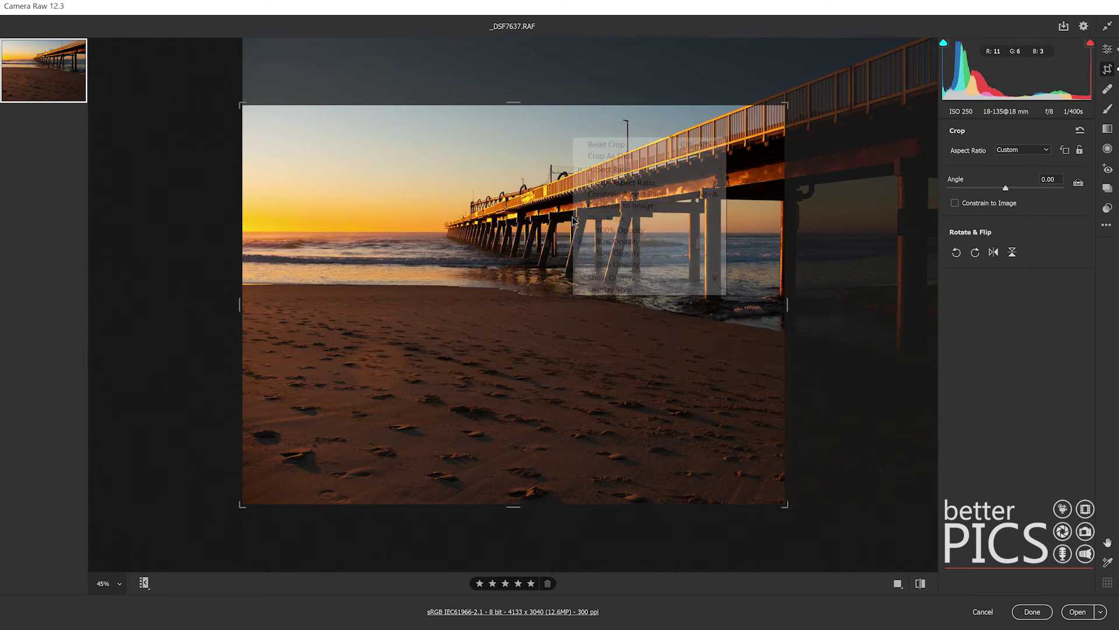
left_click(621, 277)
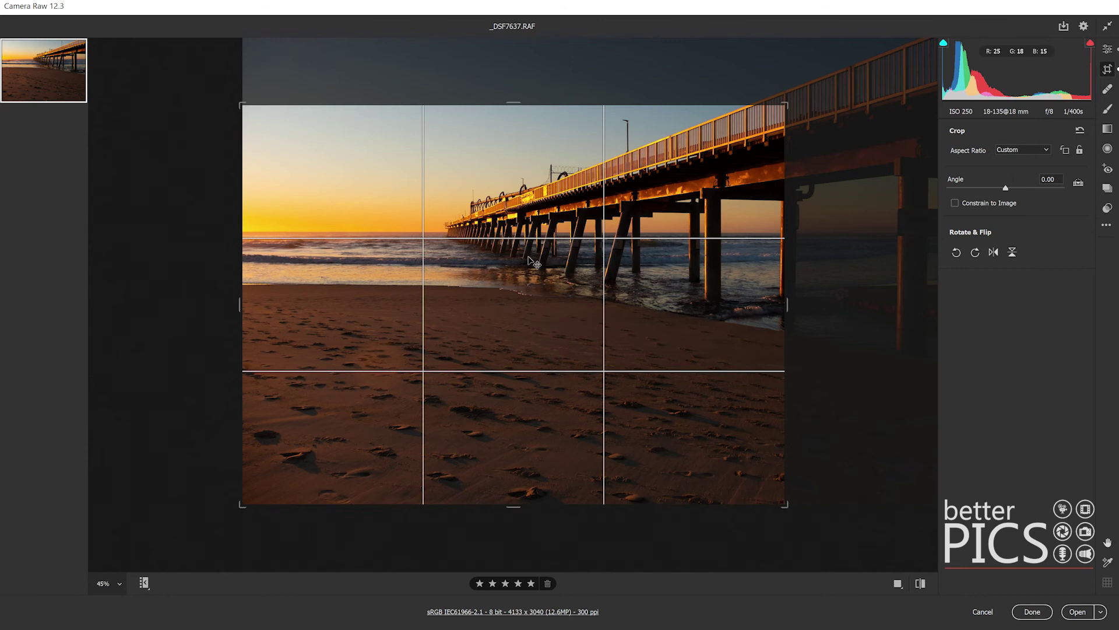
right_click(503, 215)
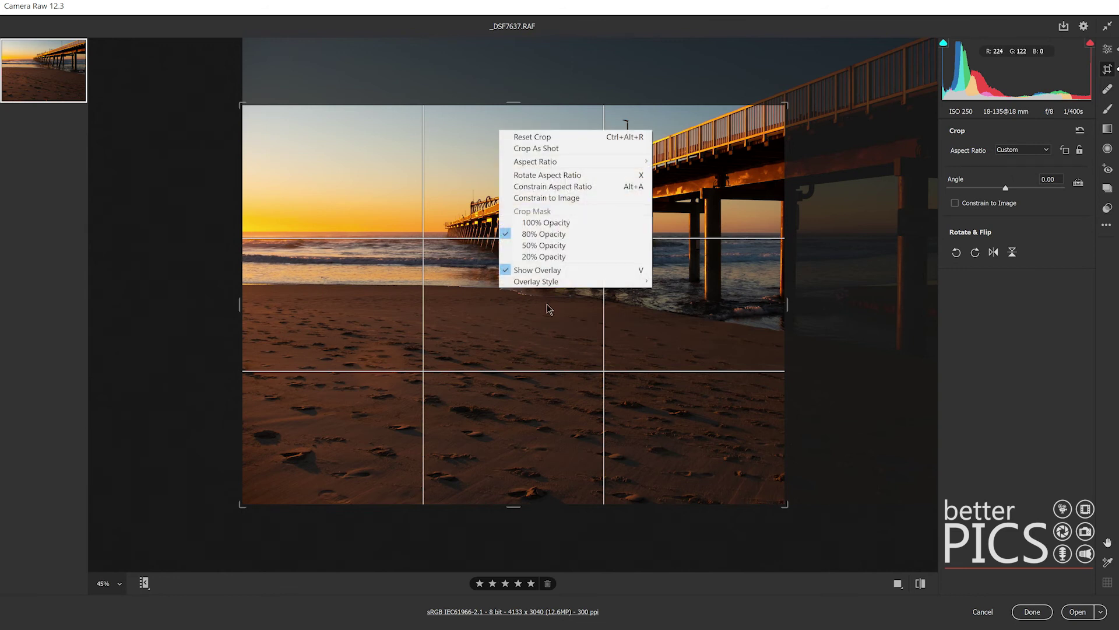
mouse_move(545, 285)
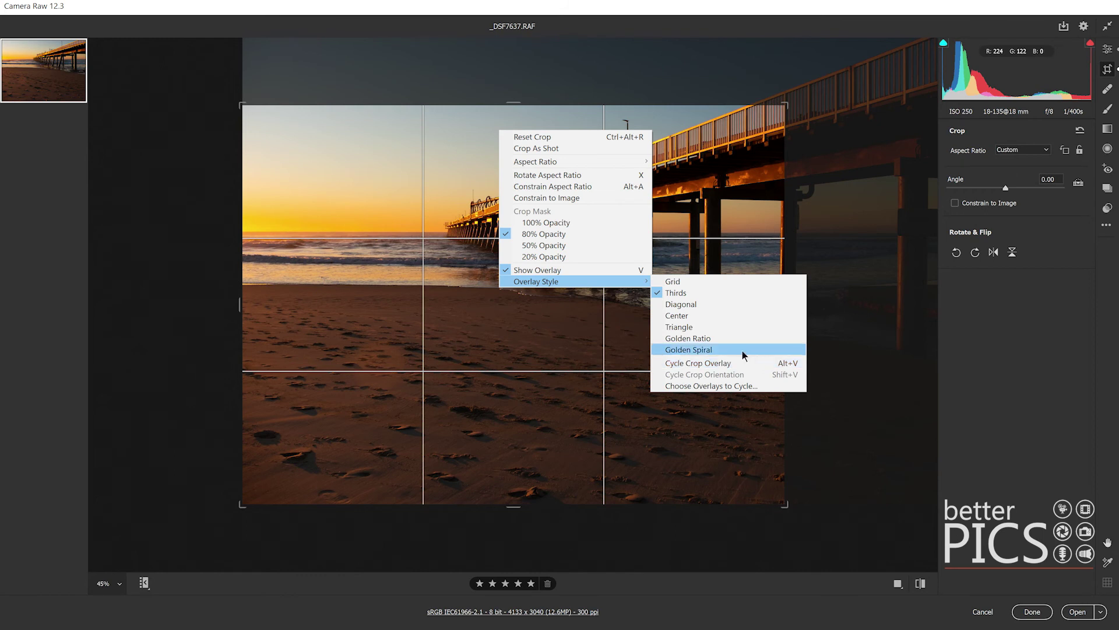
Dismiss the menu, switch the guide to diagonal lines, and commit the crop.
left_click(723, 211)
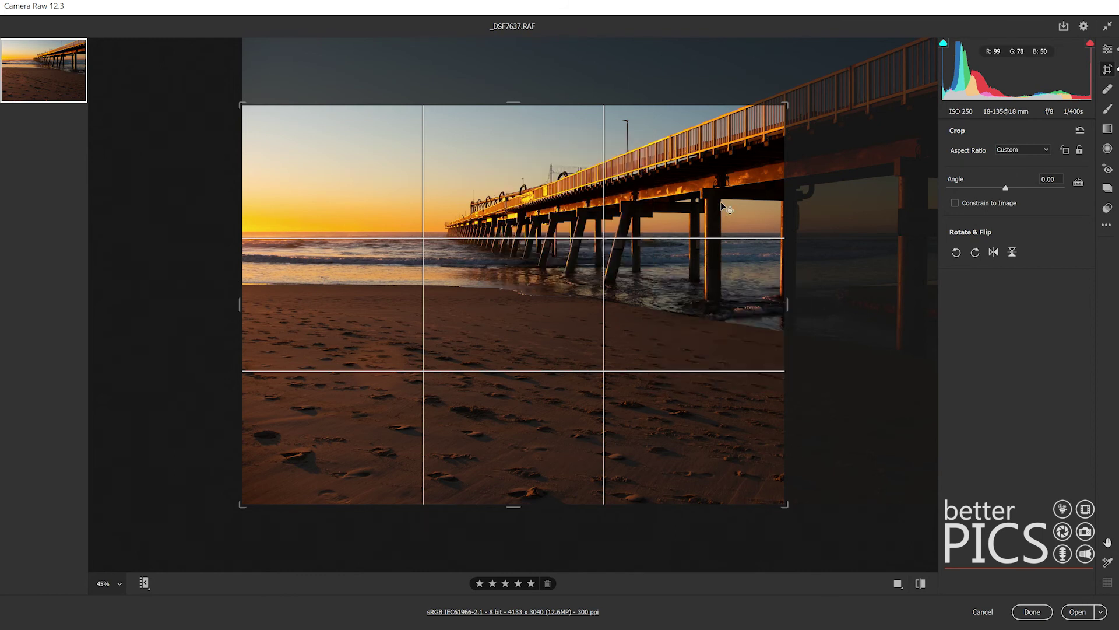
key("alt")
key("o")
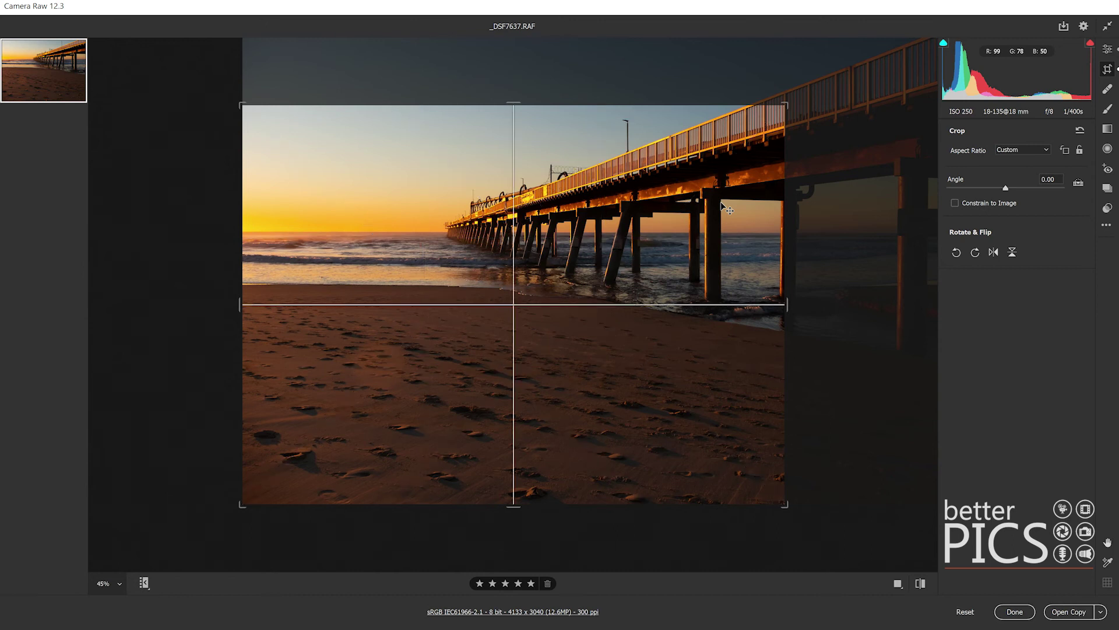
key("Return")
Reselect the Crop tool and cycle crop guides through thirds, golden spiral and diagonal overlays.
key("alt")
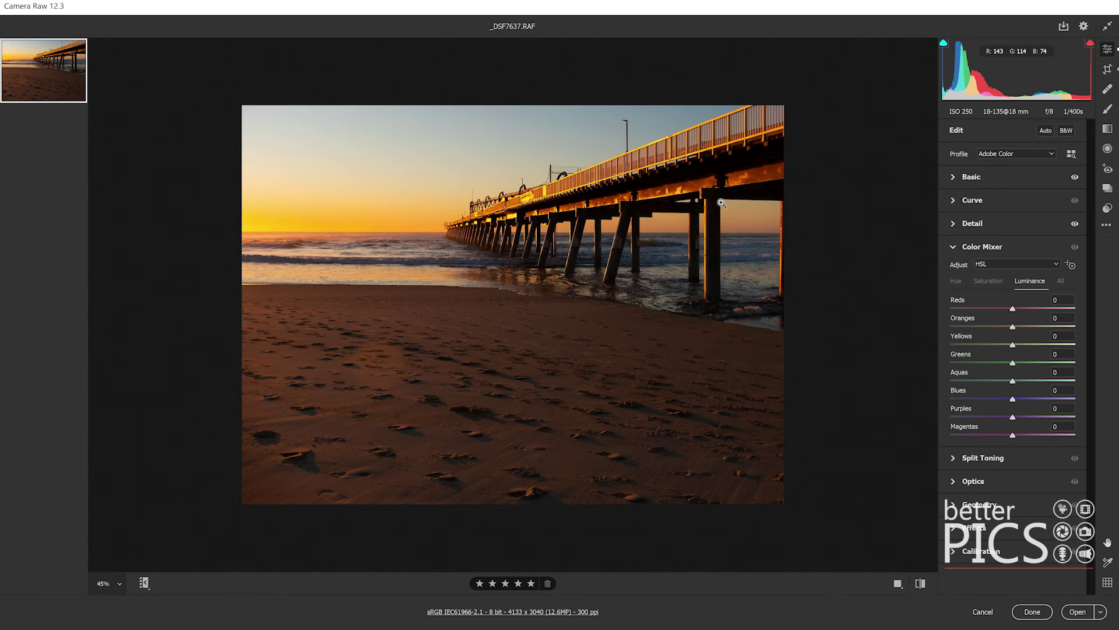
left_click(1108, 69)
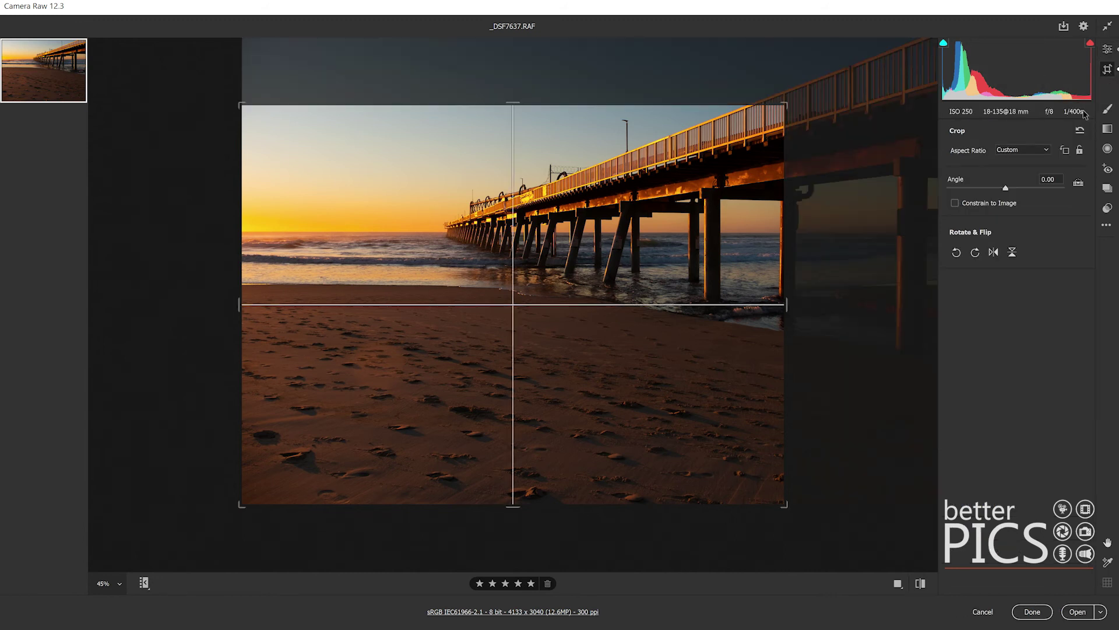
key("alt")
key("o")
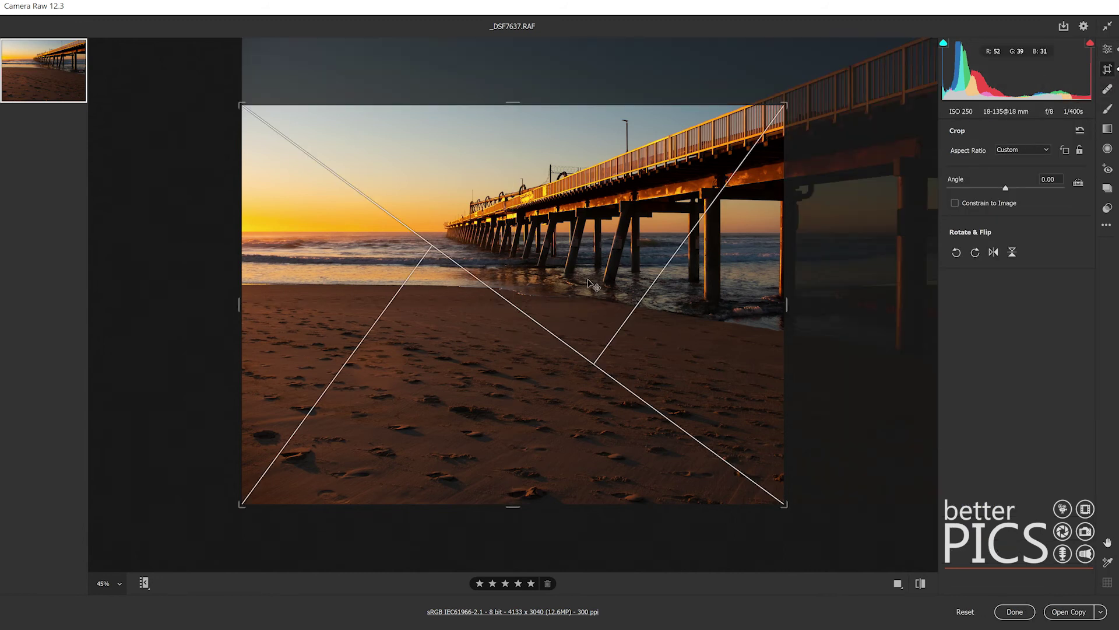
key("o")
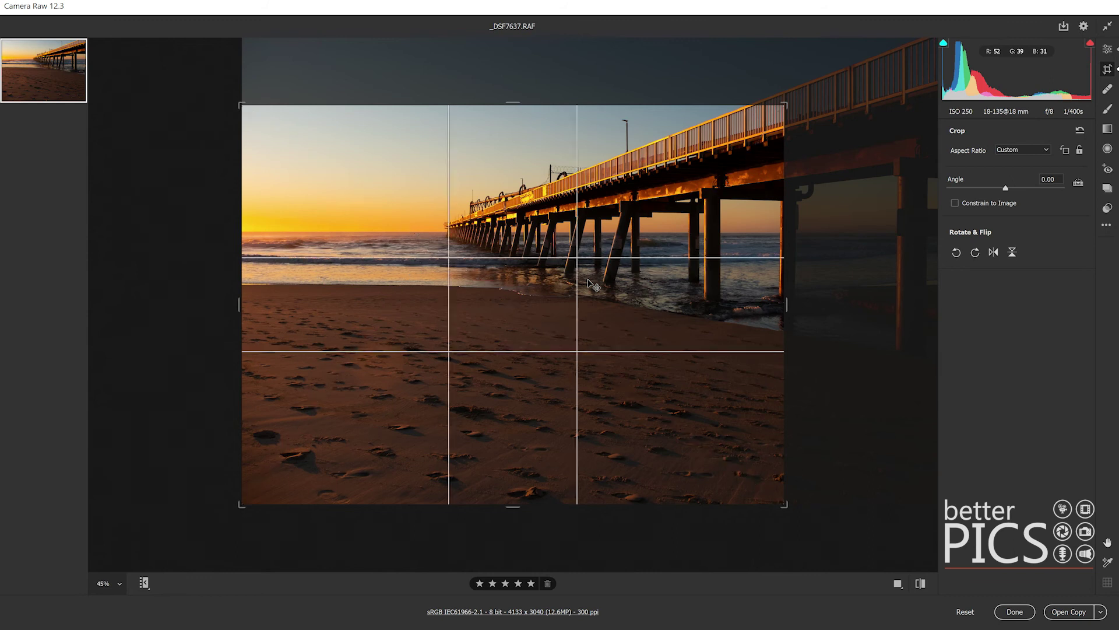
key("o")
key("o")
key("o")
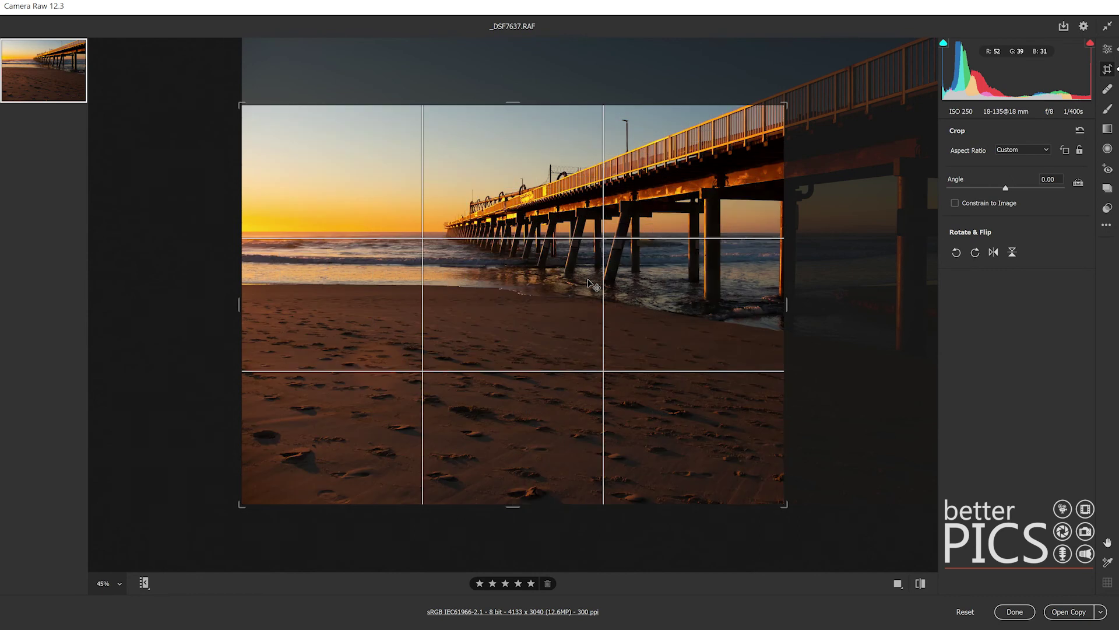
key("o")
key("o")
key("o")
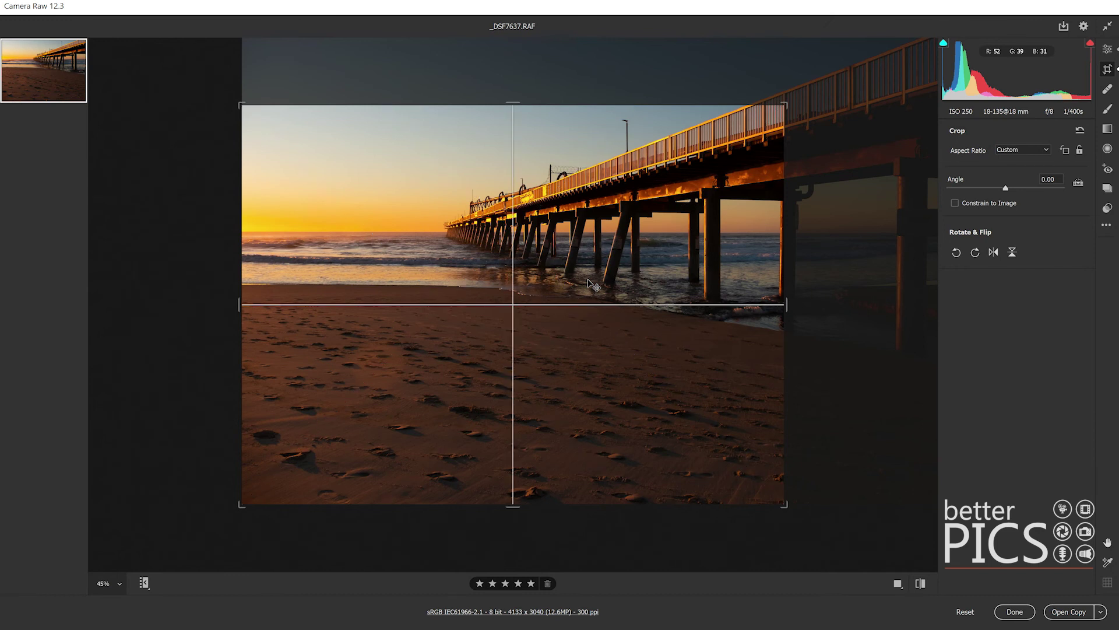
key("o")
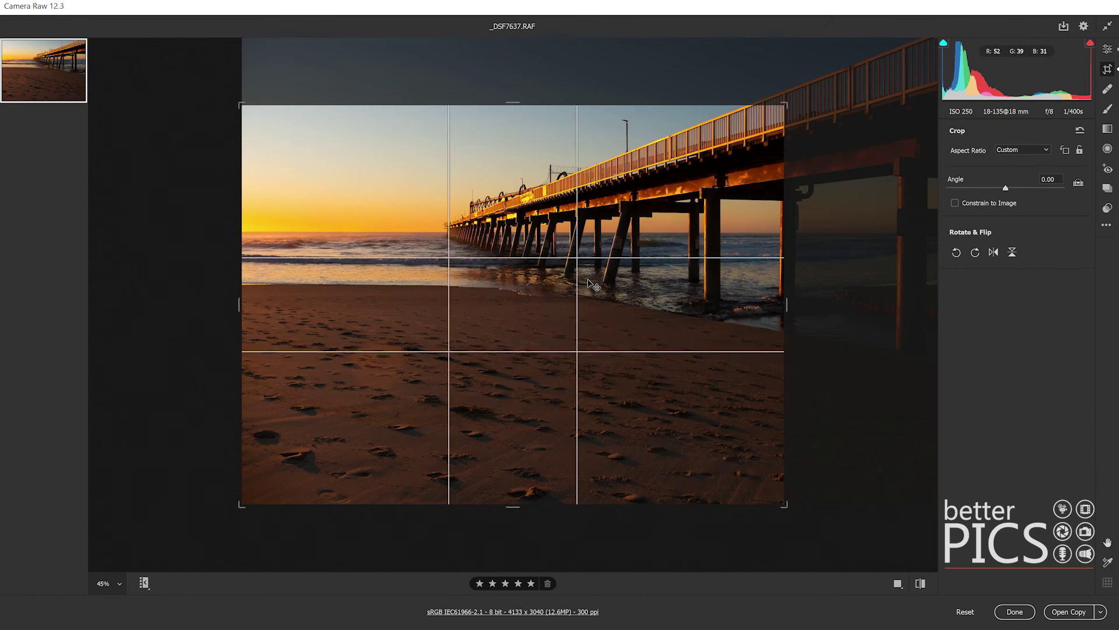
key("o")
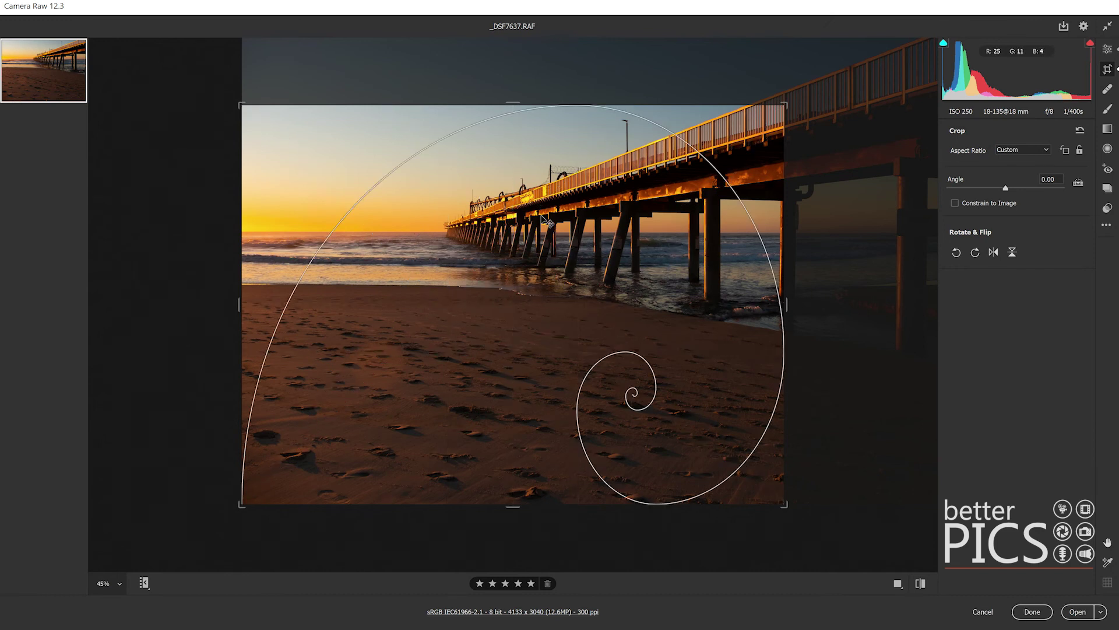
Choose Thirds under Overlay Style, then reopen the context menu on the 4133 x 3040 crop.
right_click(590, 283)
mouse_move(596, 287)
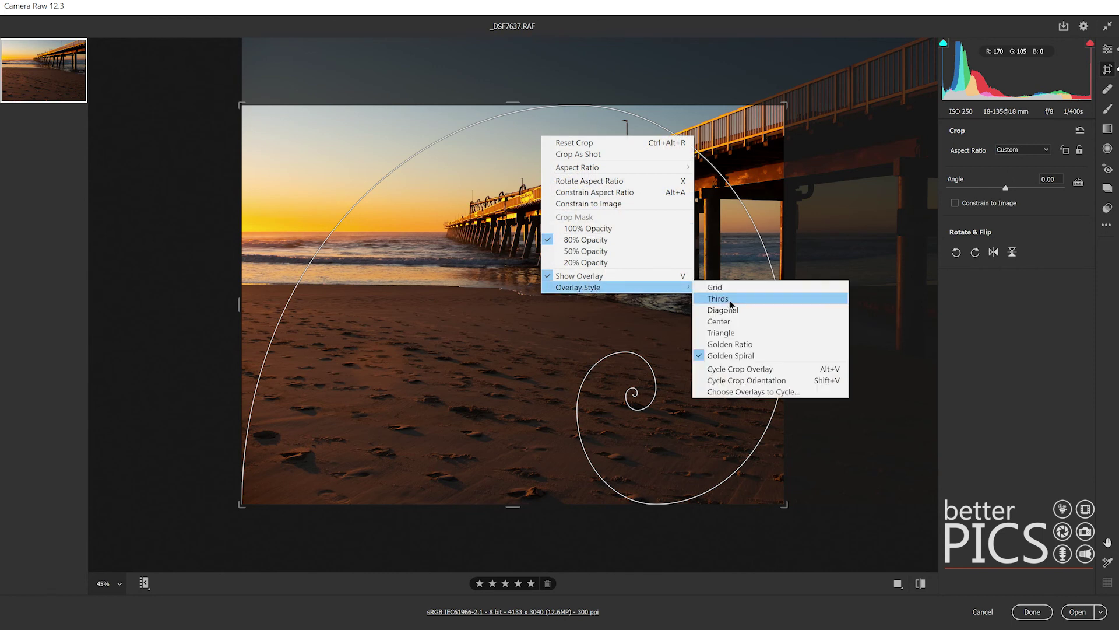
left_click(760, 299)
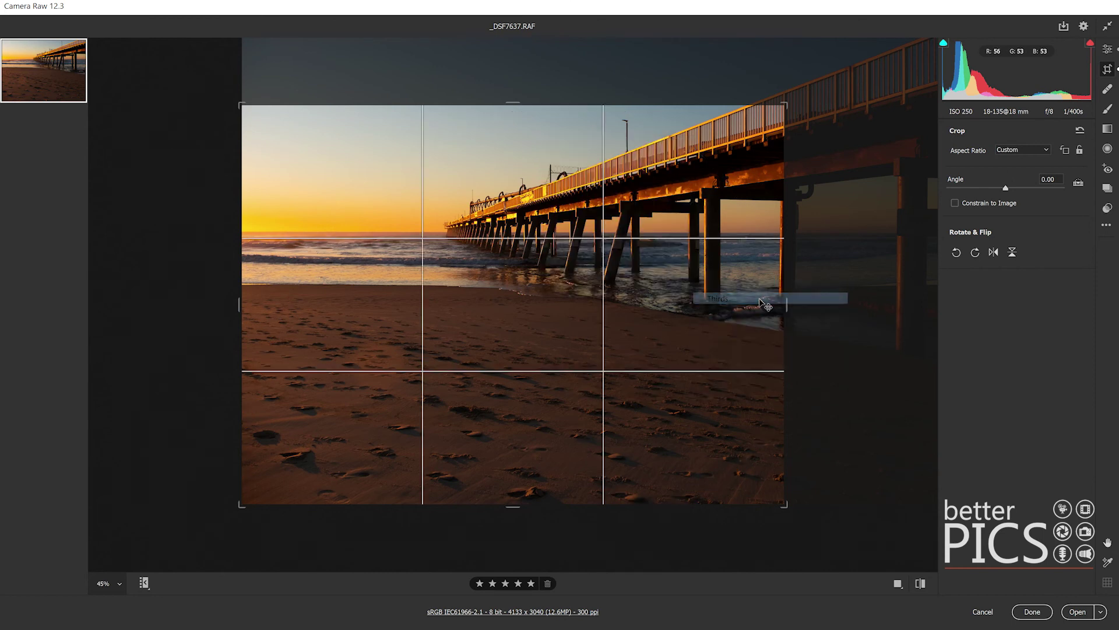
right_click(539, 267)
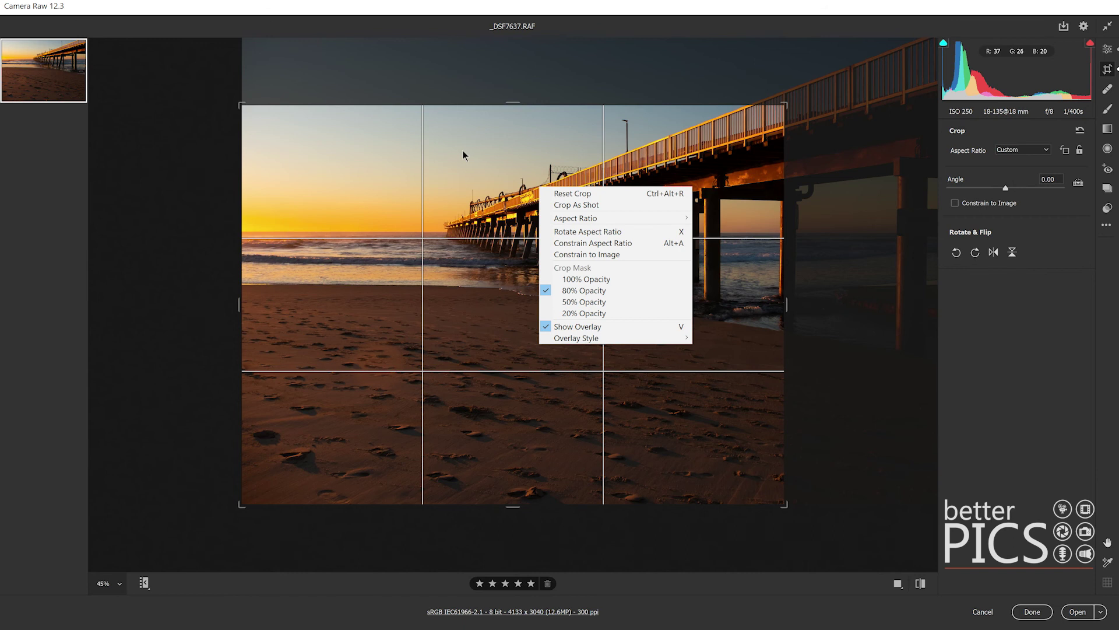
Choose Reset Crop to restore the full 6000 x 4000 frame at Original ratio.
left_click(575, 195)
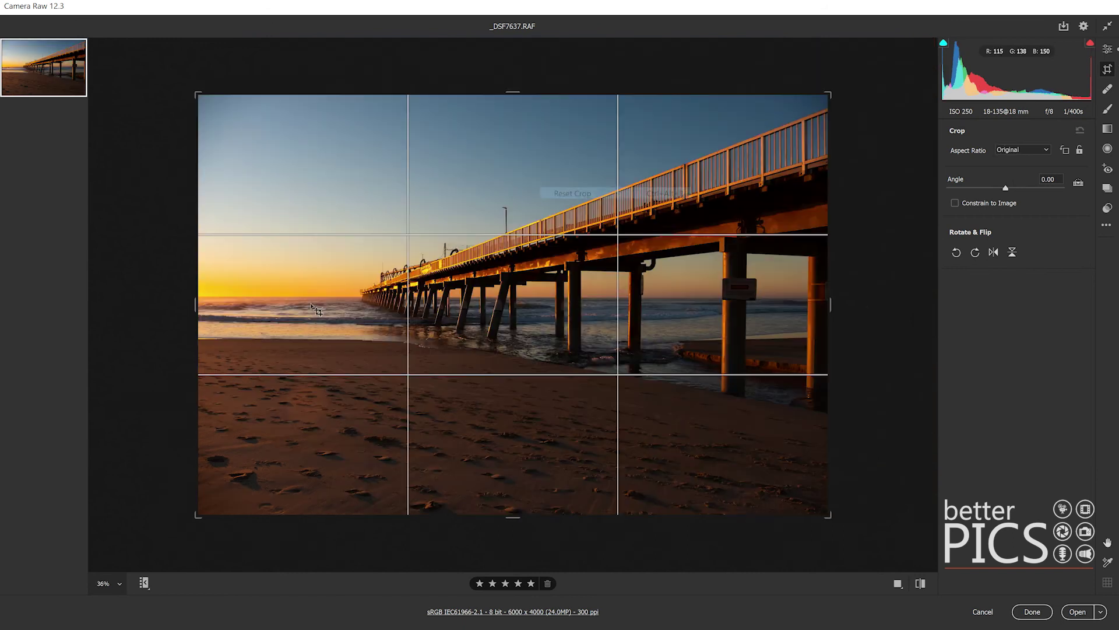